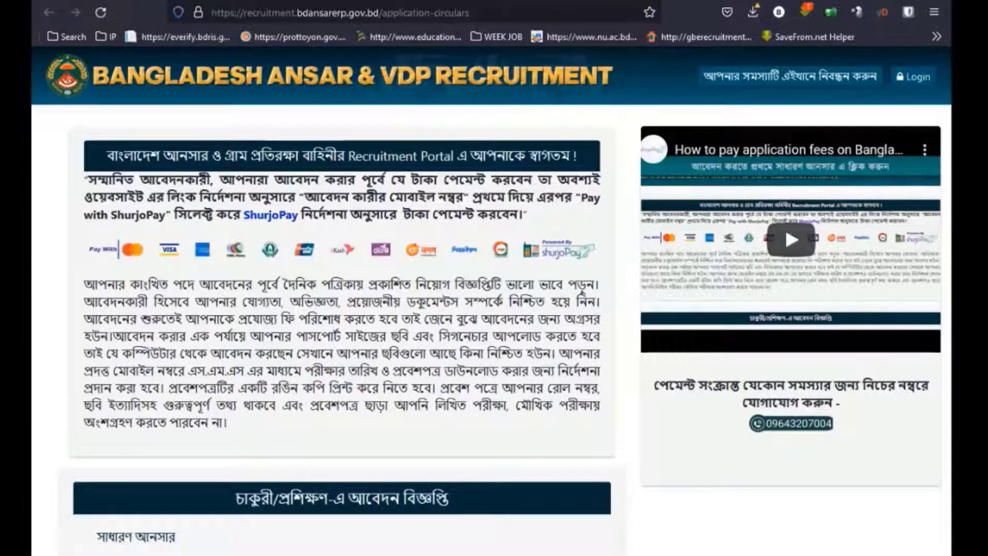
scroll(535, 533, "down", 3)
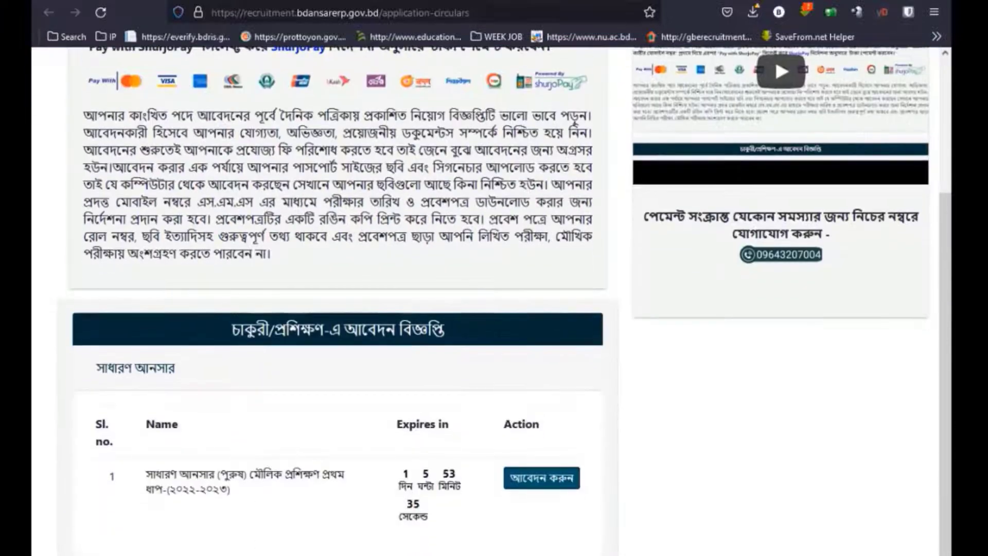
scroll(535, 533, "up", 3)
scroll(536, 534, "up", 1)
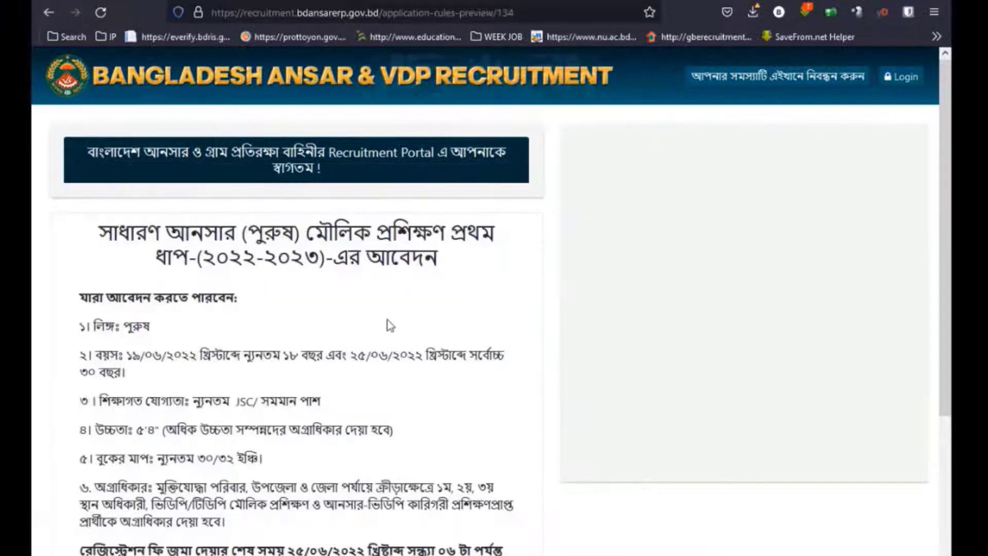
scroll(388, 330, "down", 5)
scroll(380, 390, "down", 1)
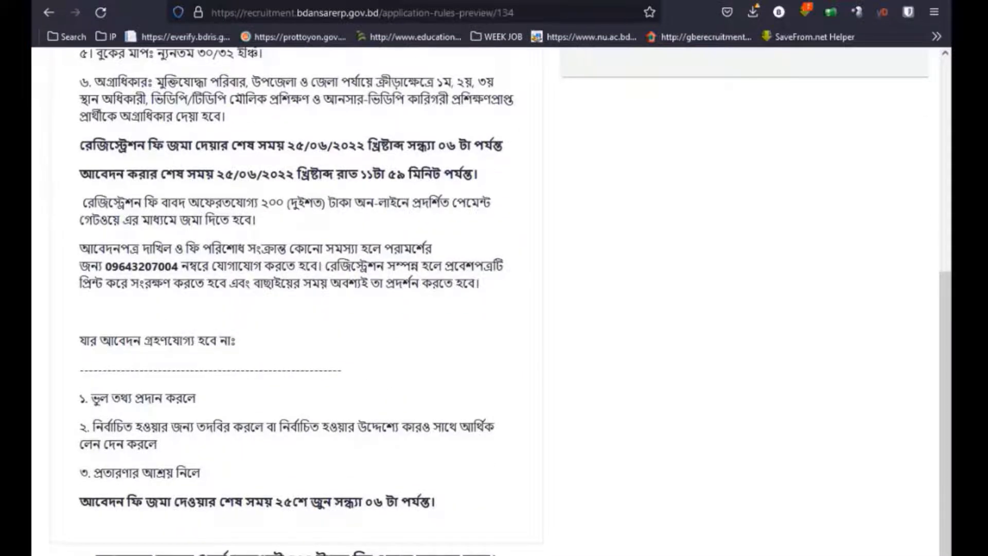
scroll(325, 540, "down", 3)
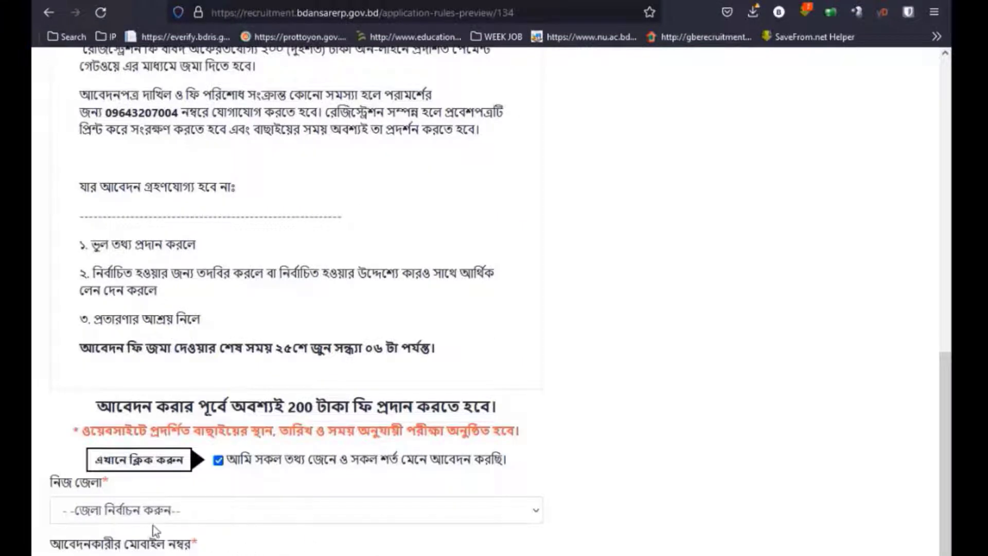
left_click(181, 511)
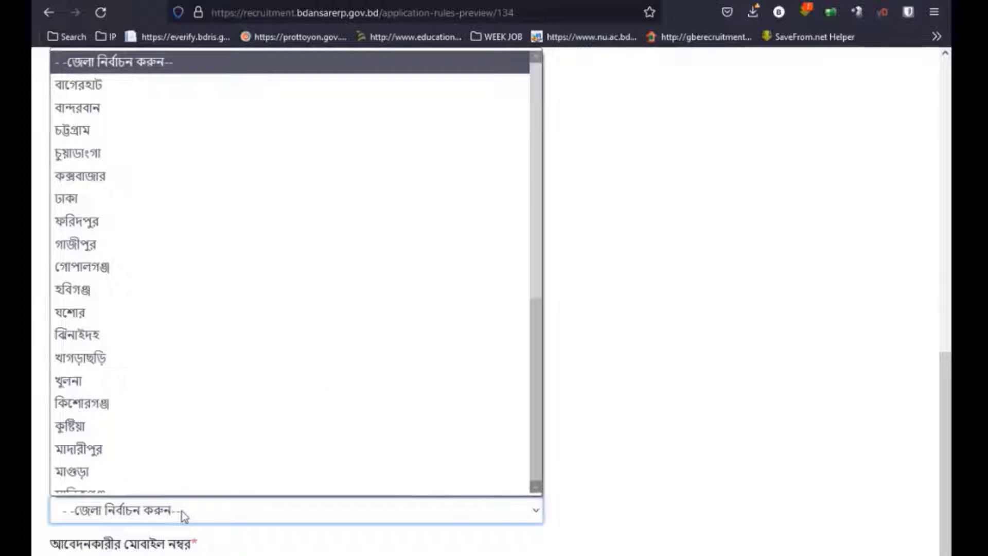
left_click(181, 511)
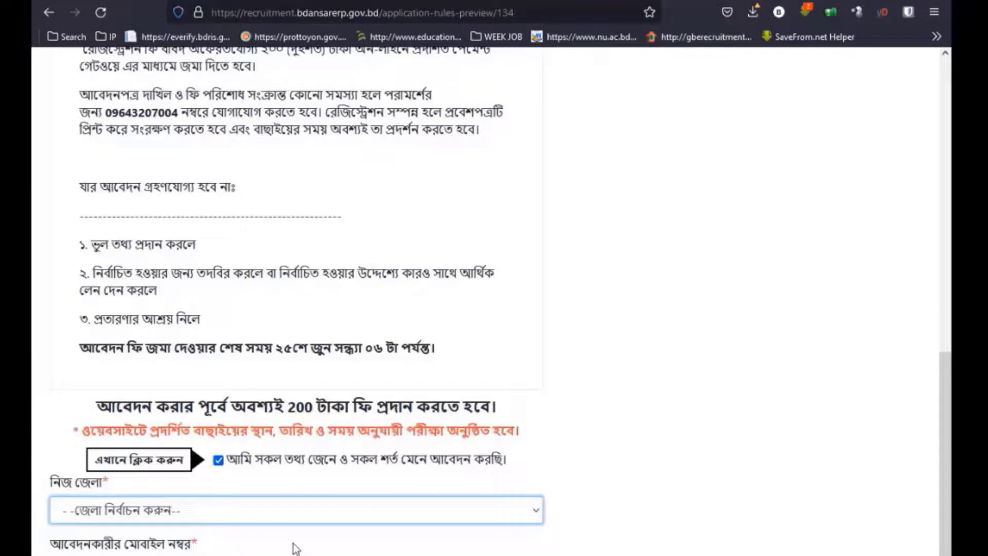
scroll(296, 548, "up", 4)
scroll(296, 548, "up", 6)
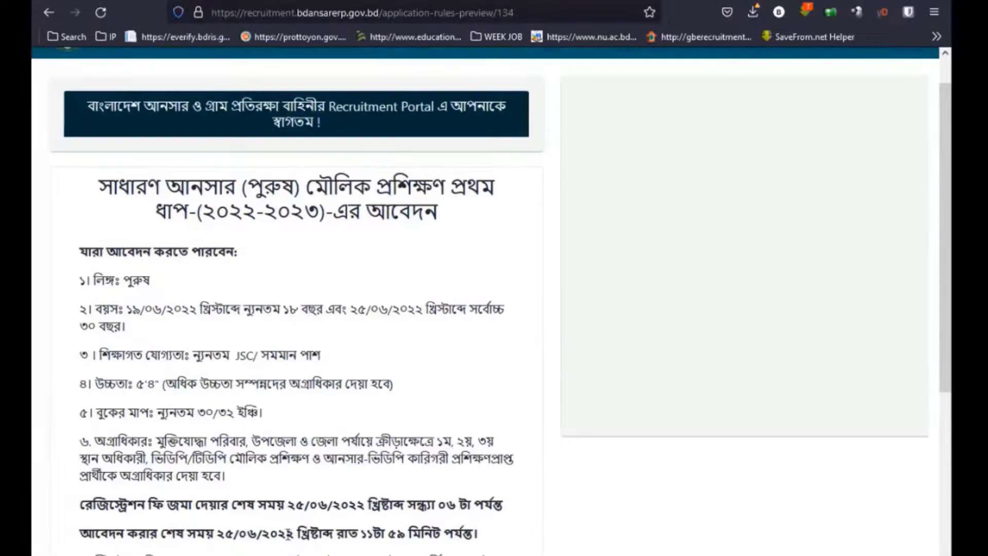
left_click(903, 77)
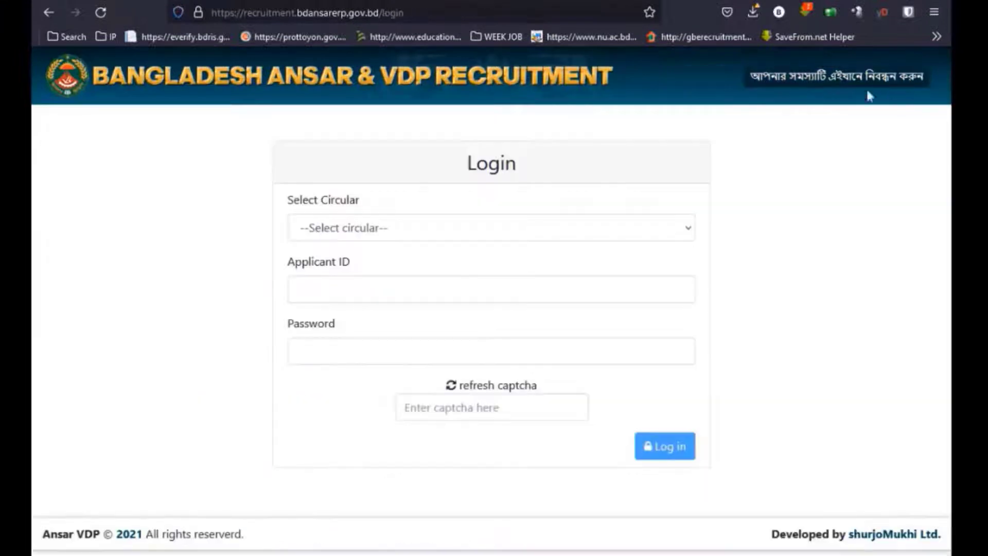
left_click(402, 229)
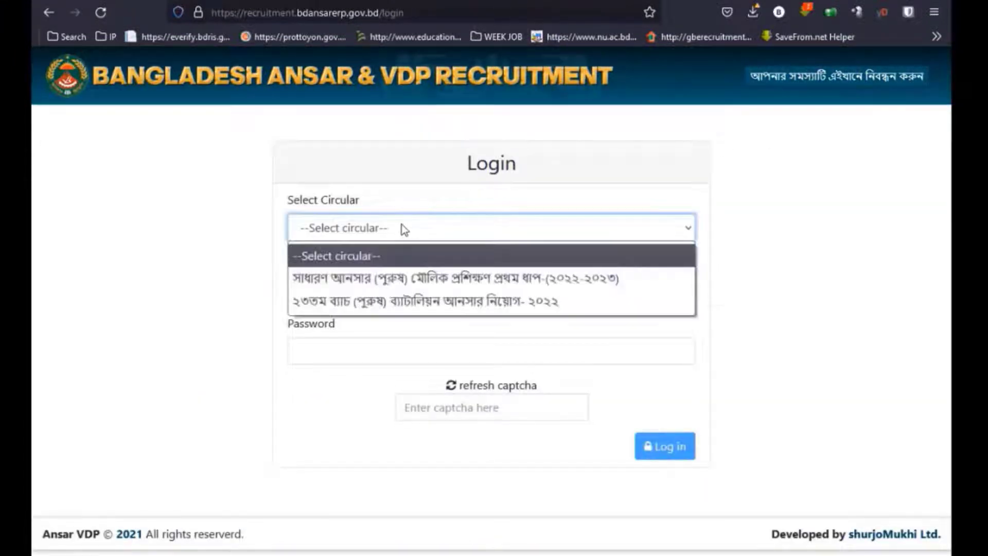
left_click(399, 277)
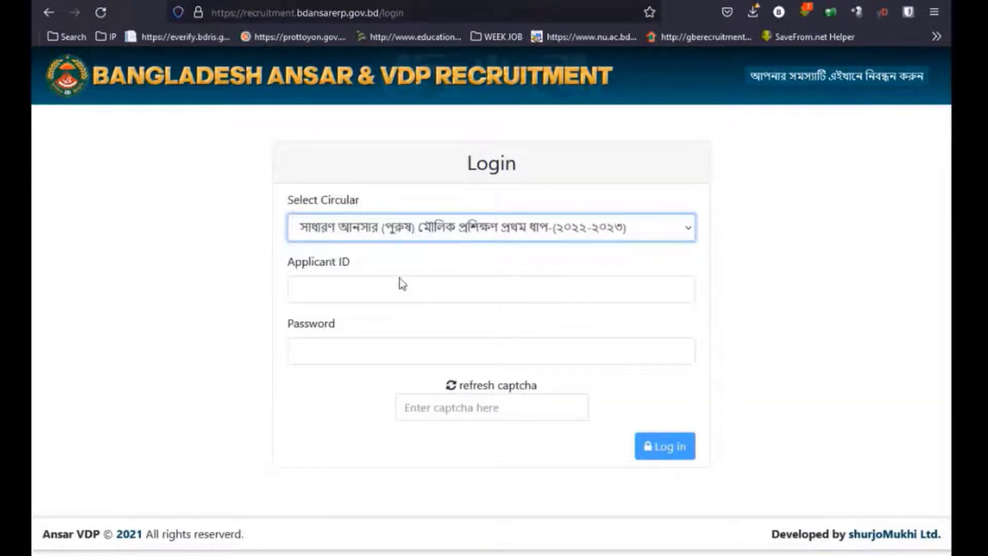
left_click(354, 289)
left_click(355, 289)
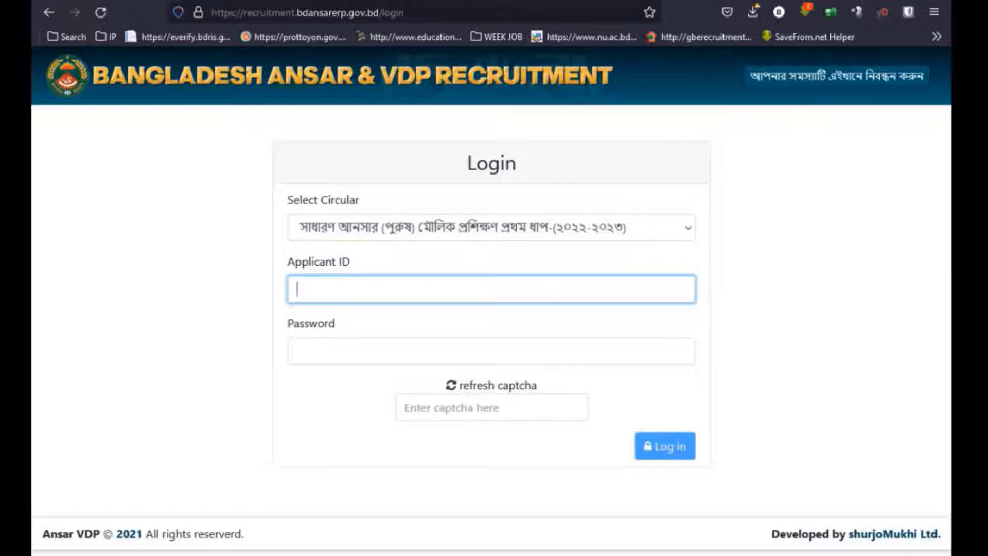
left_click(47, 12)
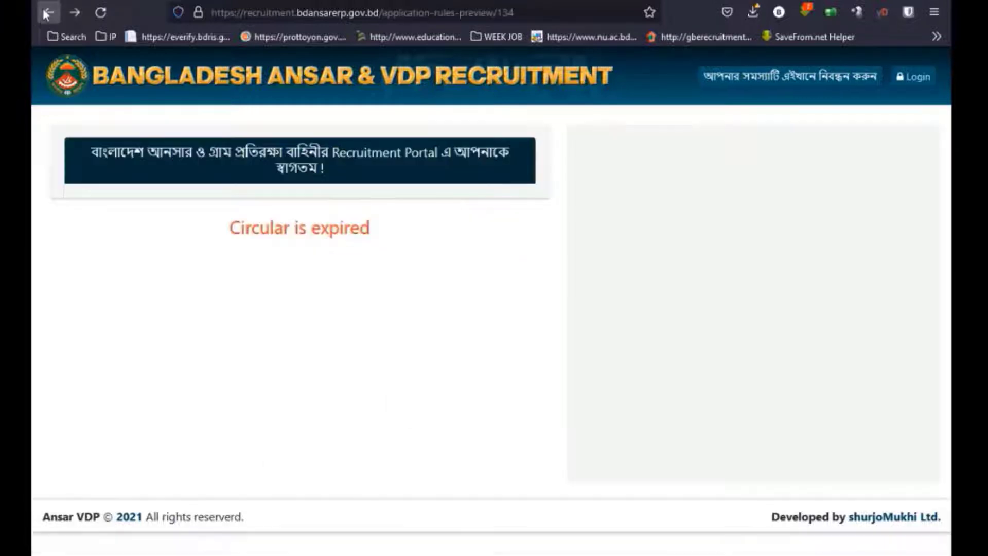
left_click(46, 13)
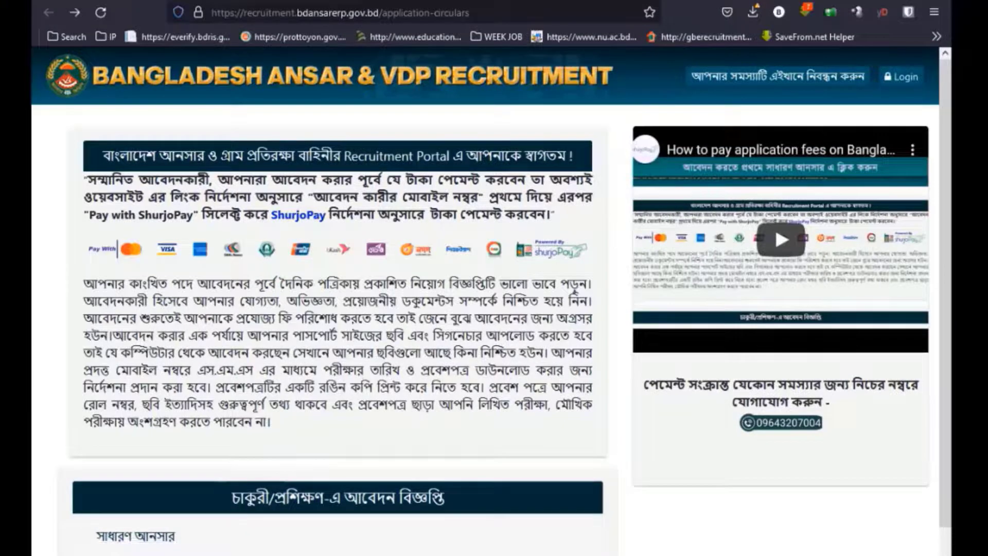
Go to the applicant login and select the 23rd batch Battalion Ansar circular.
left_click(903, 79)
left_click(379, 227)
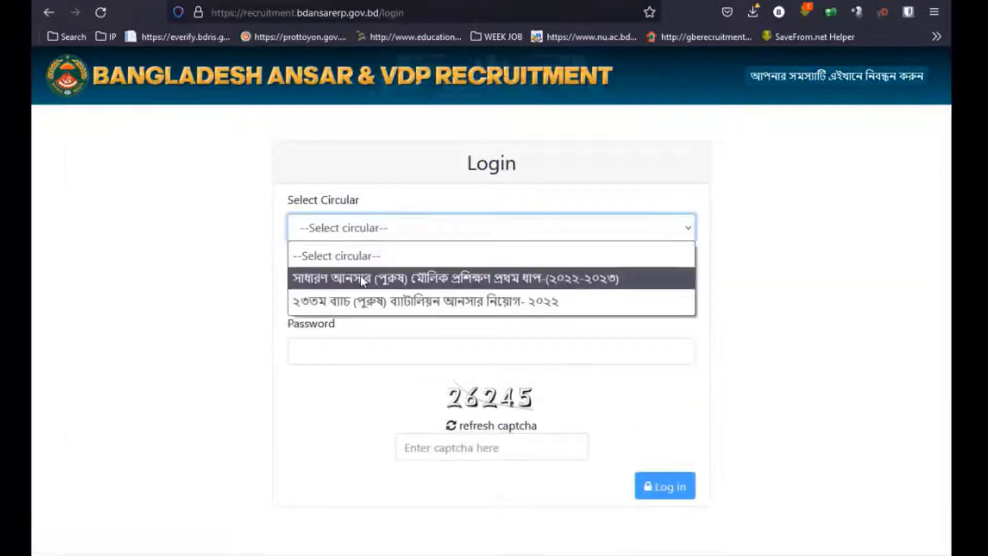
left_click(400, 303)
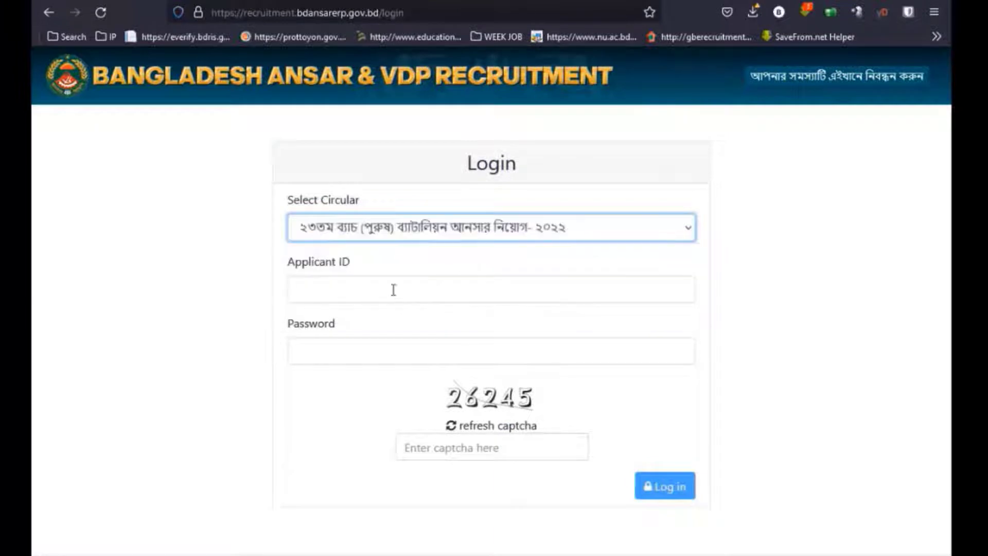
Enter the applicant ID, password and captcha, log in, and decline saving the login.
left_click(369, 287)
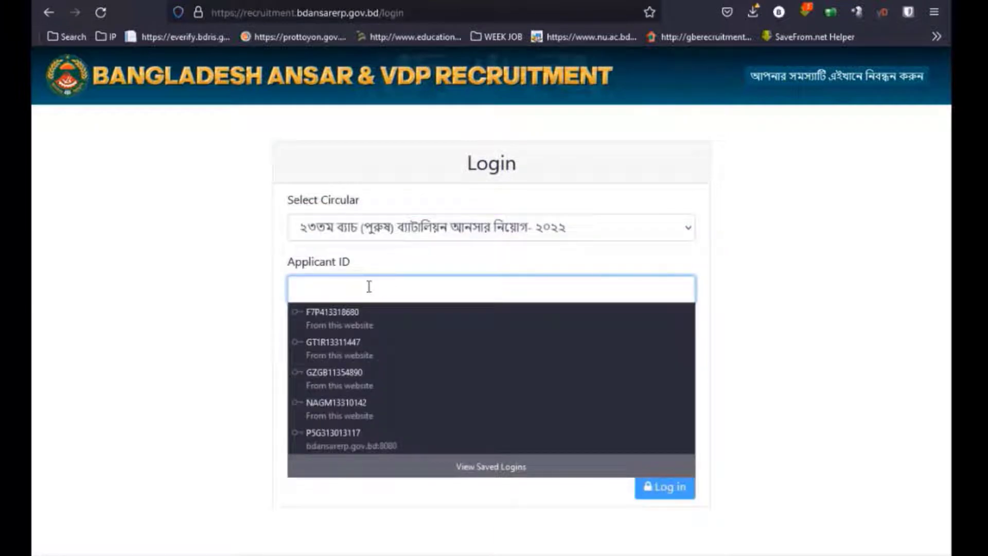
key("Escape")
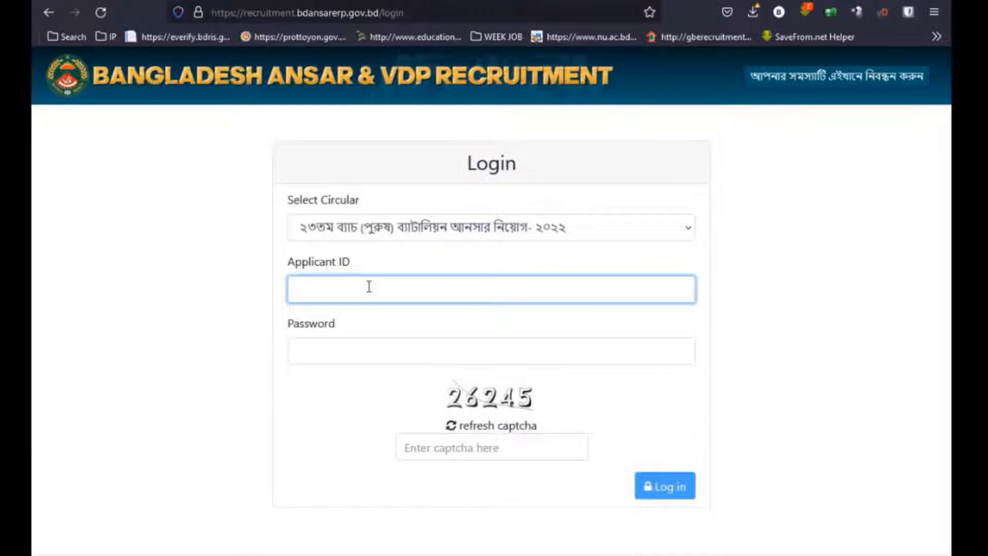
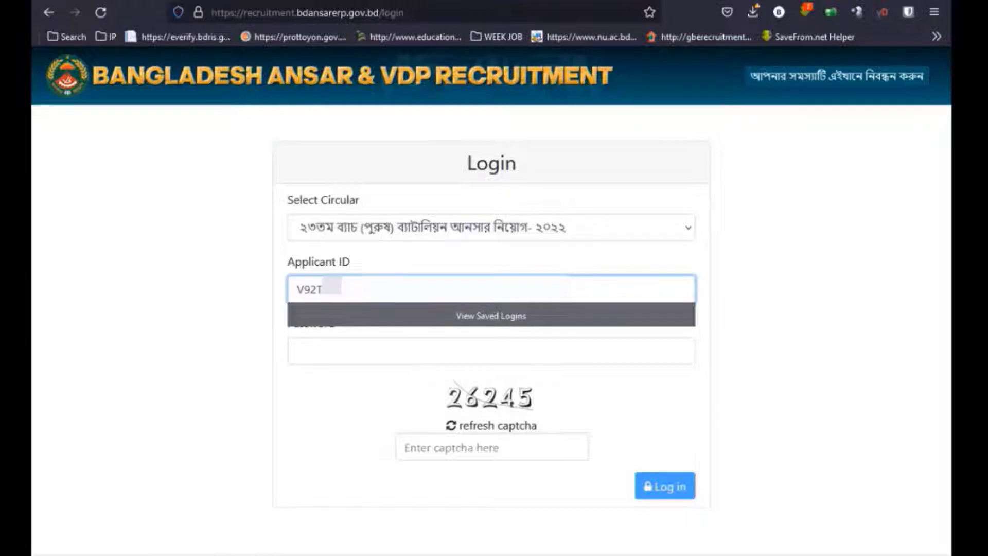
left_click(762, 285)
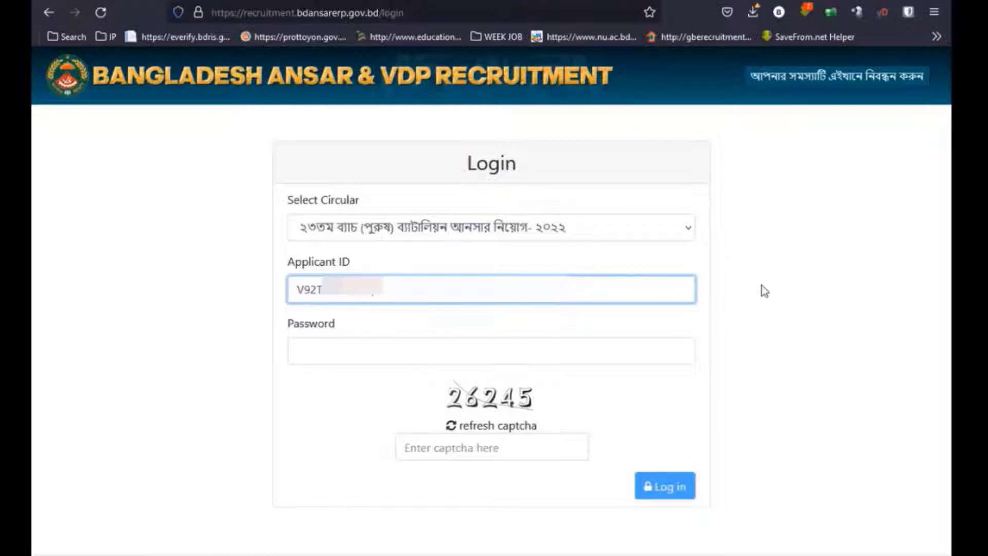
left_click(386, 350)
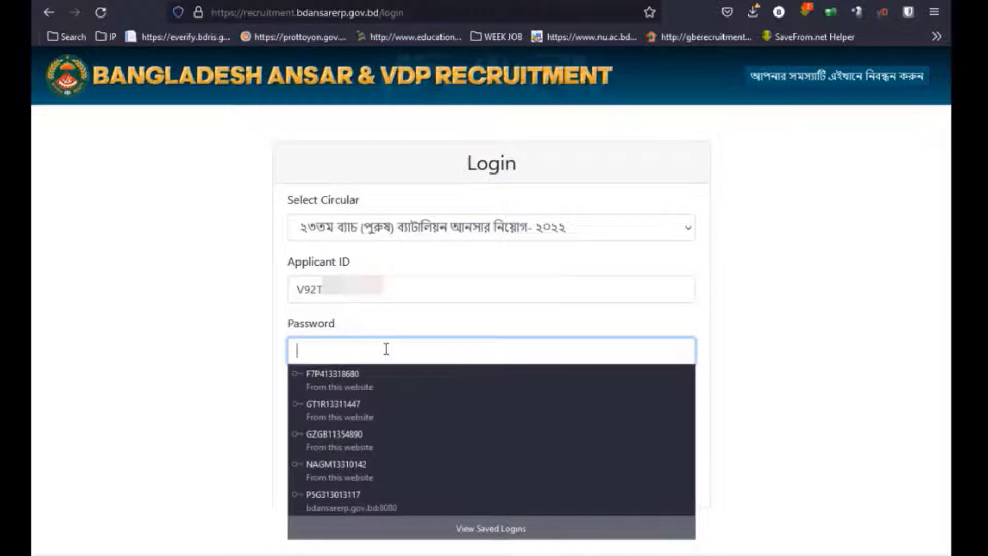
type("*")
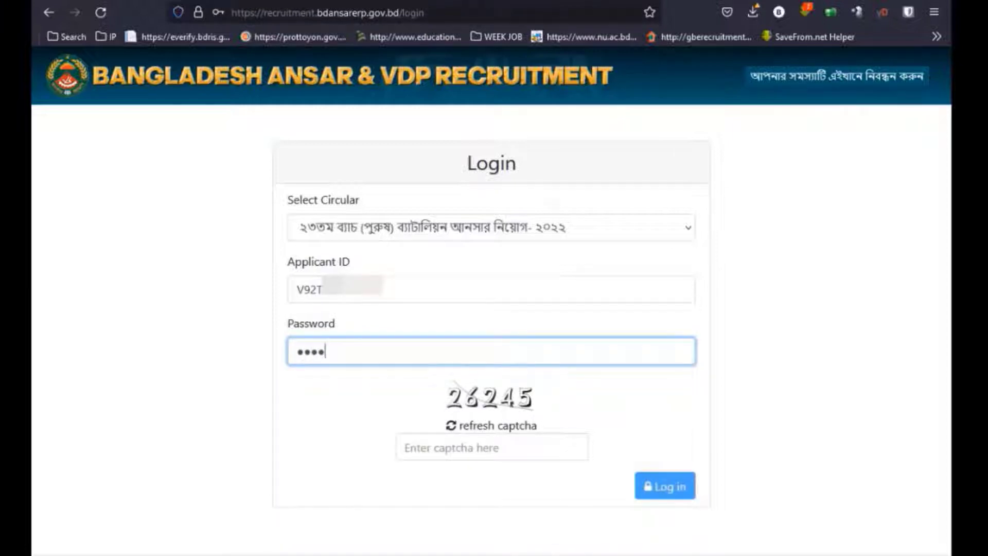
left_click(437, 446)
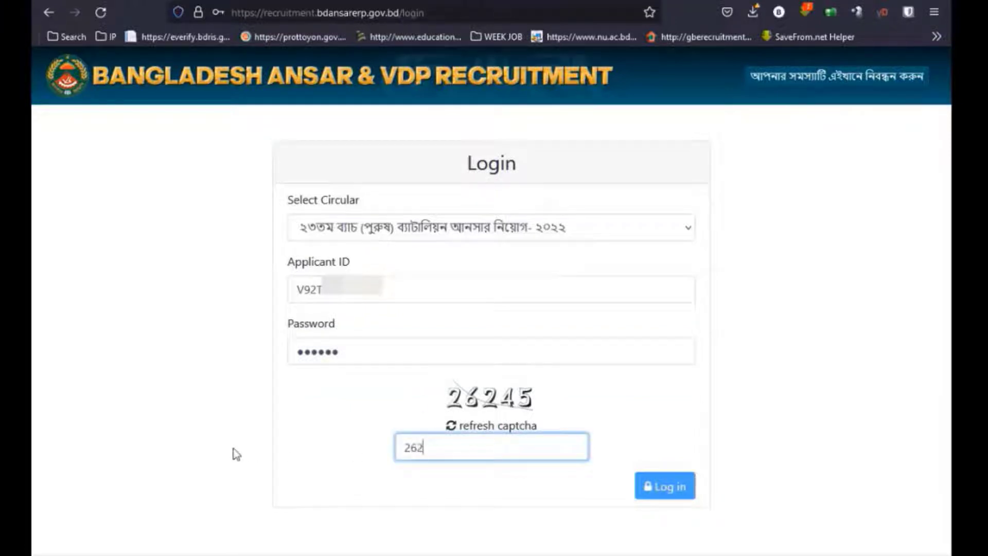
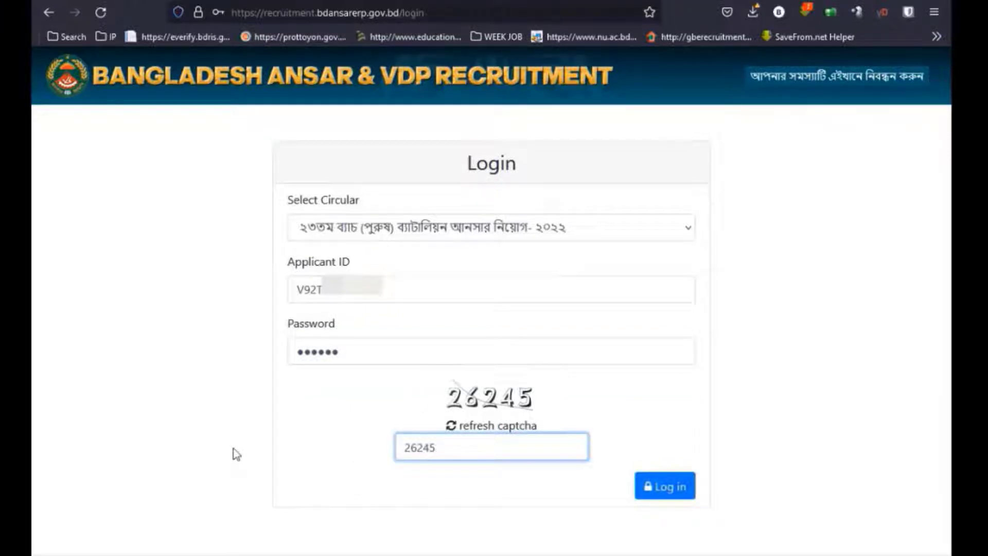
left_click(651, 486)
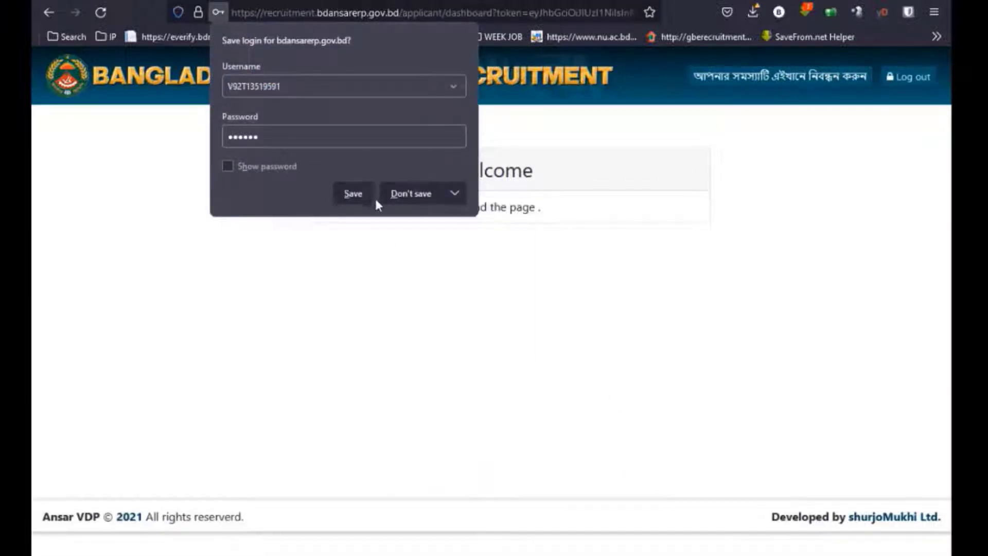
left_click(394, 198)
Open the Battalion Ansar application form and fill the English applicant name from saved entries.
left_click(481, 219)
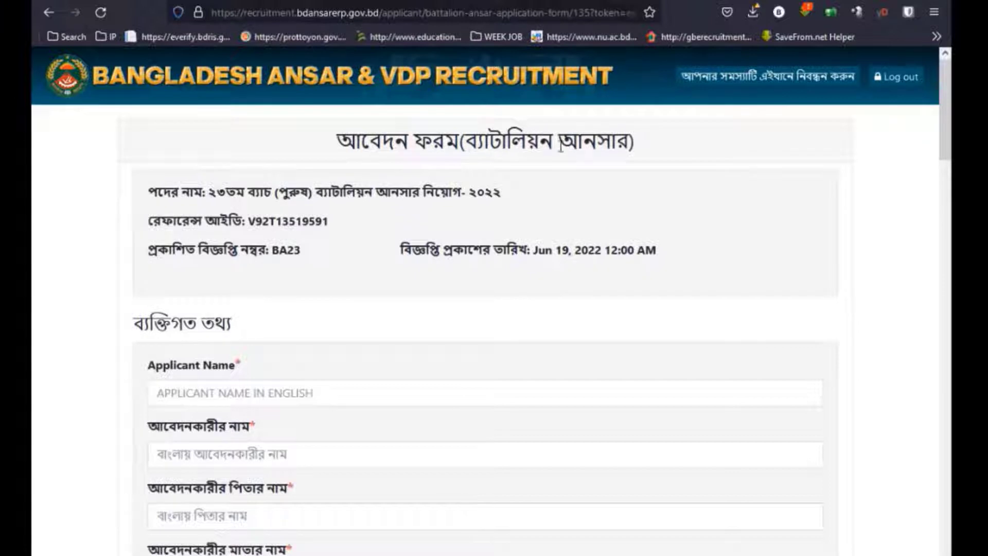
scroll(368, 371, "down", 3)
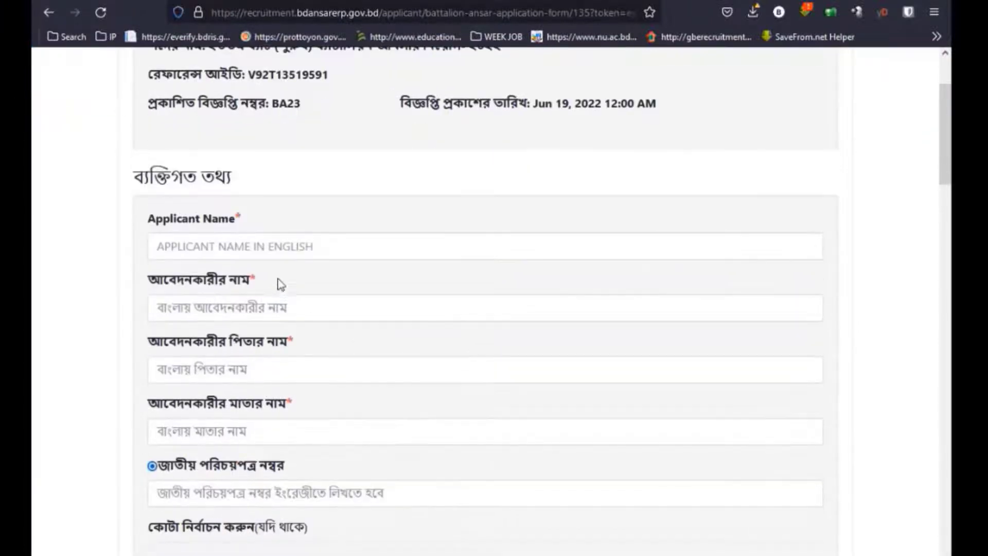
left_click(268, 248)
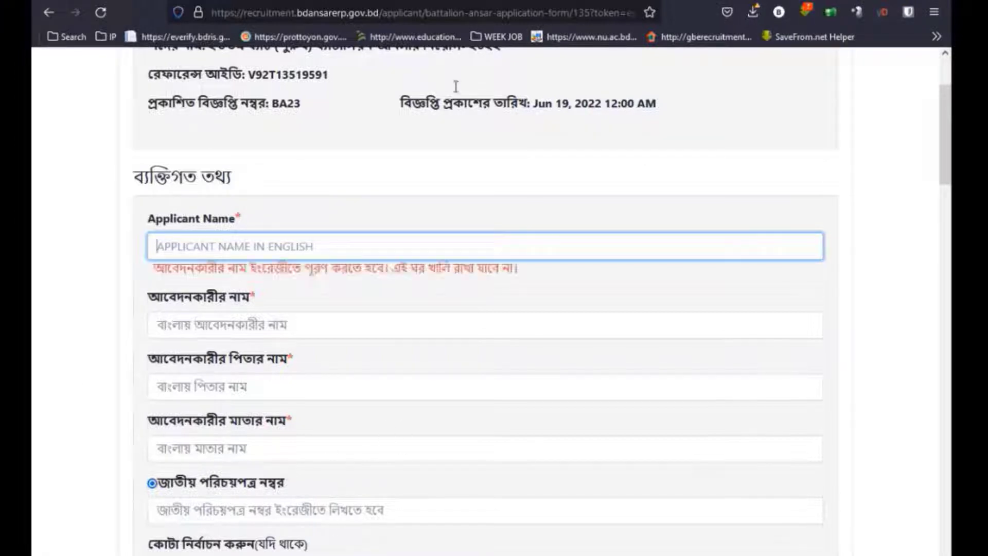
left_click(331, 245)
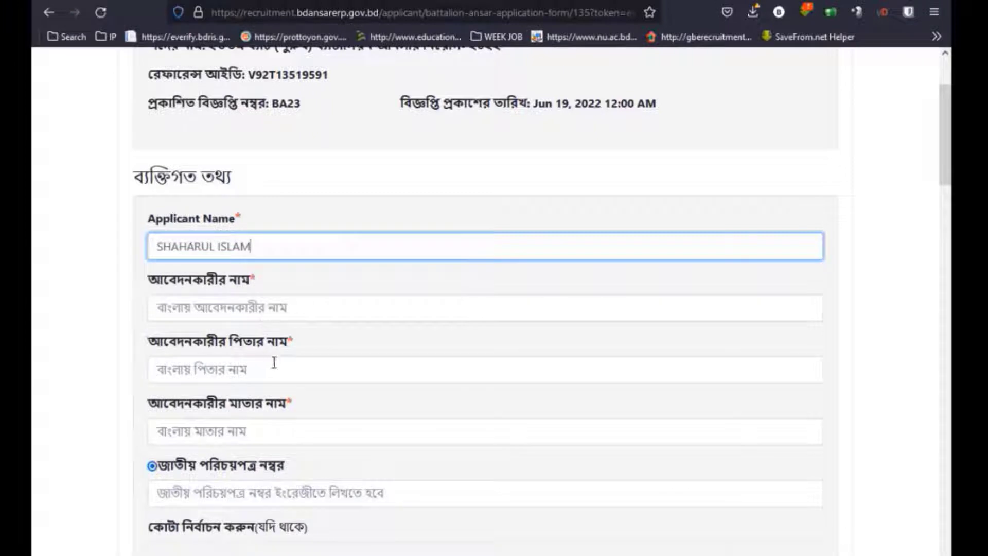
Switch the keyboard layout to Bengali Unicode for the Bengali name field.
left_click(273, 311)
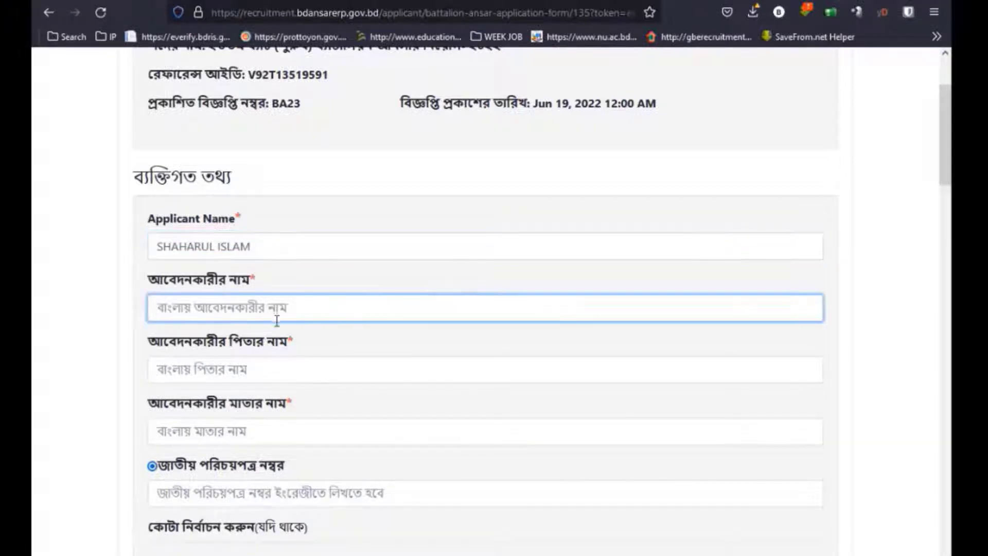
right_click(766, 553)
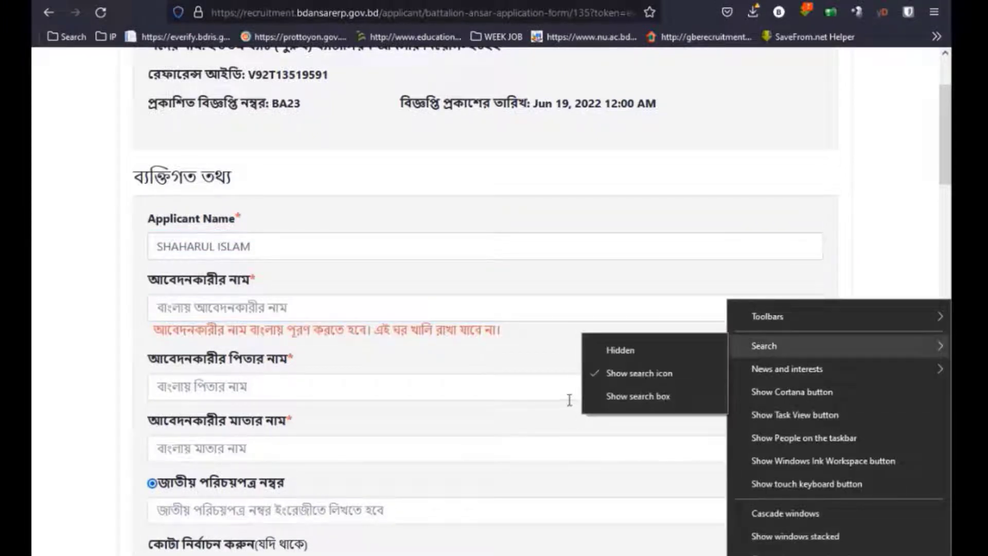
left_click(276, 311)
left_click(824, 555)
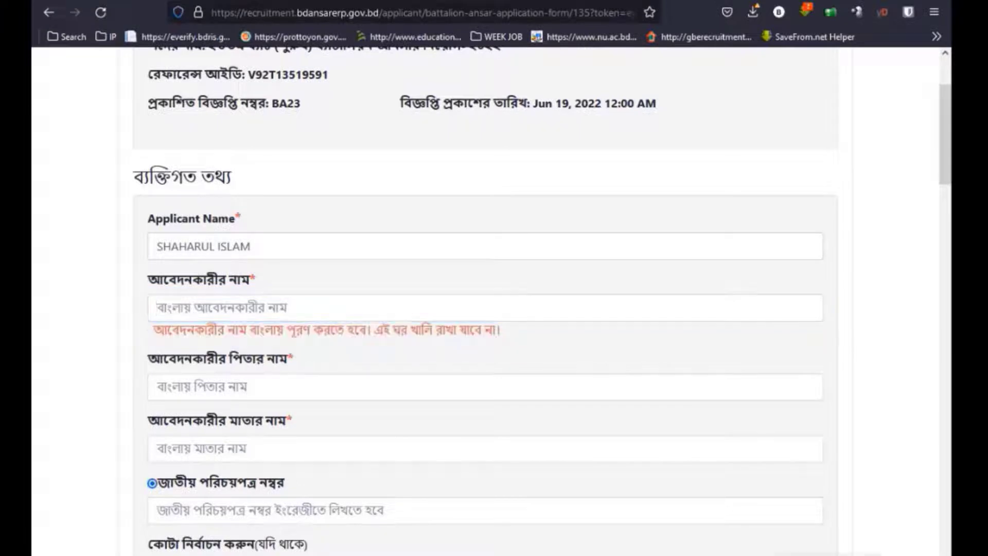
right_click(781, 555)
left_click(695, 491)
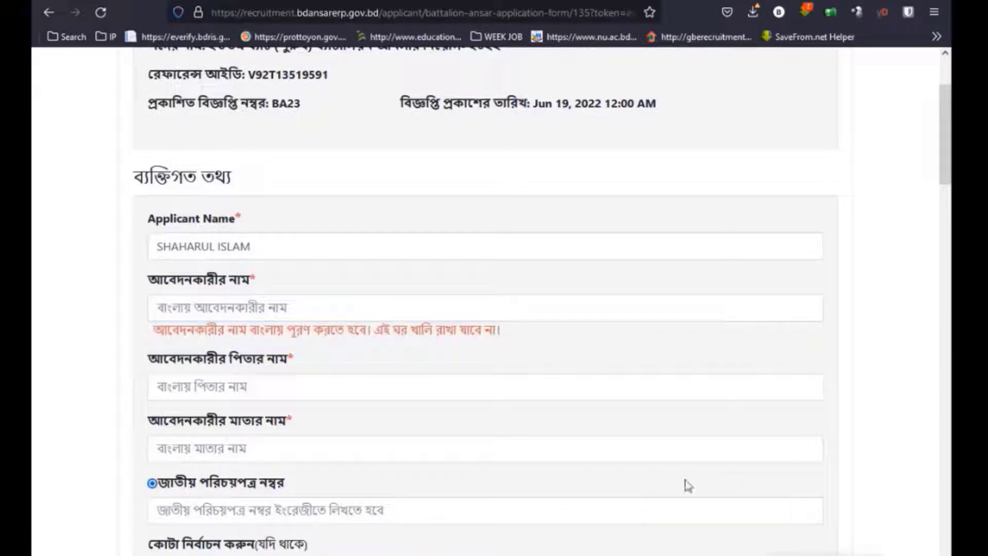
left_click(289, 307)
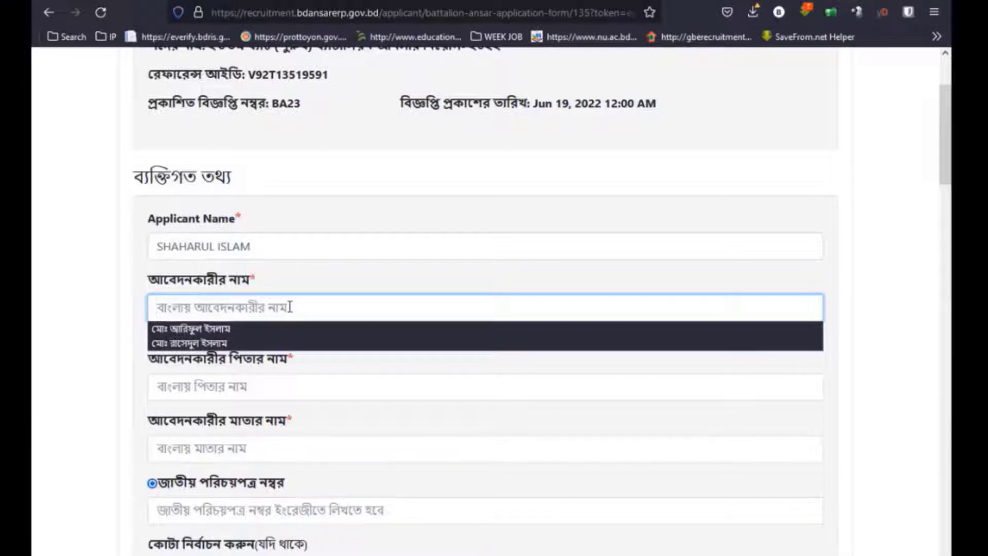
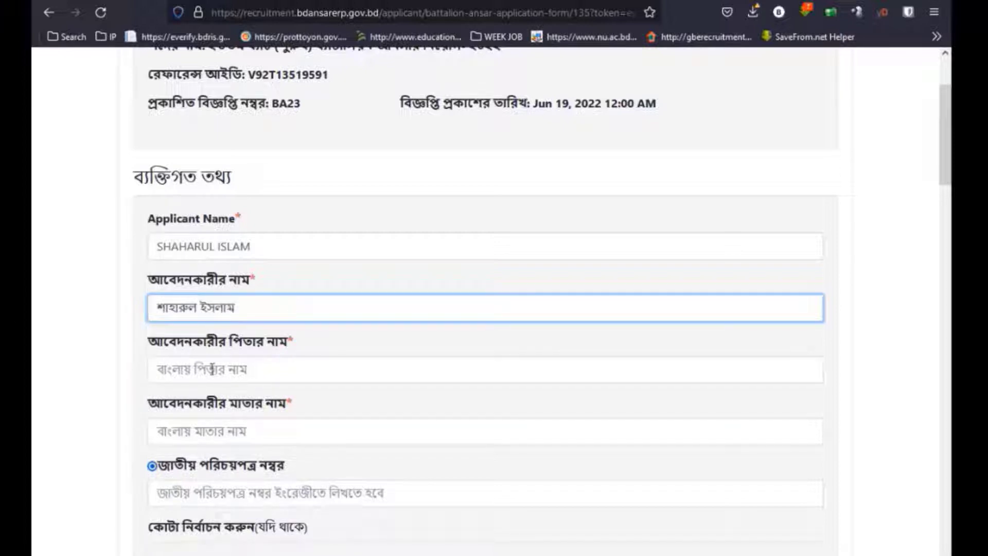
Type the applicant's, father's and mother's names in Bengali.
left_click(212, 370)
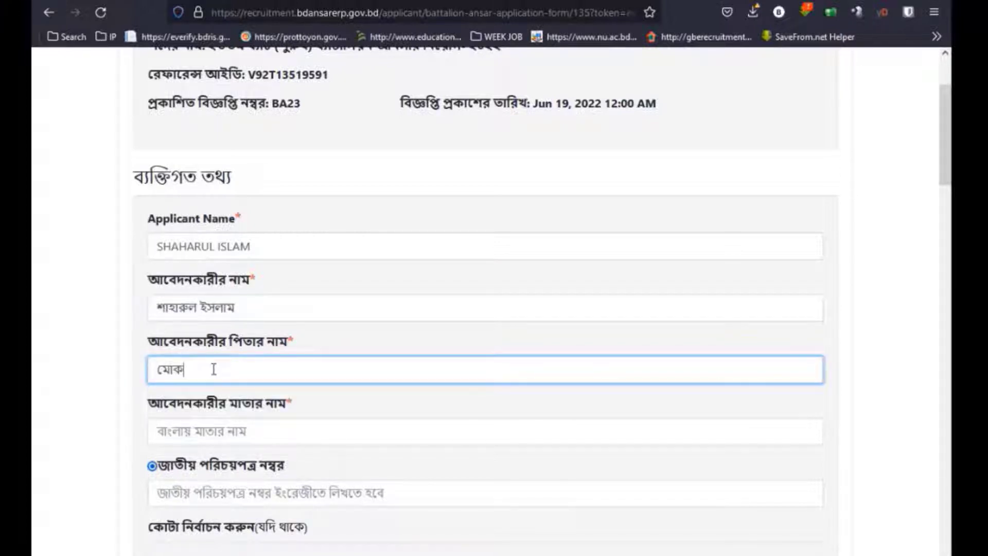
left_click(223, 432)
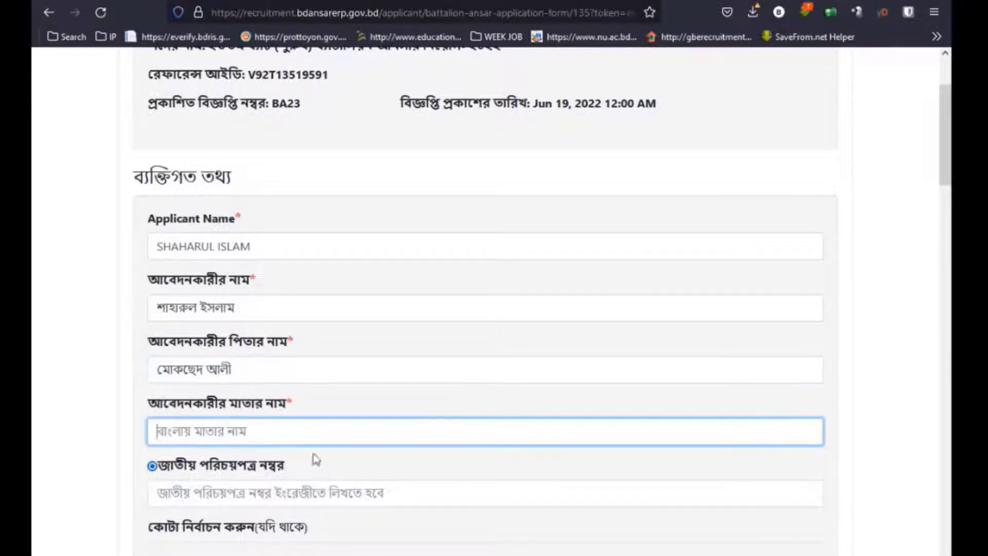
scroll(35, 432, "down", 3)
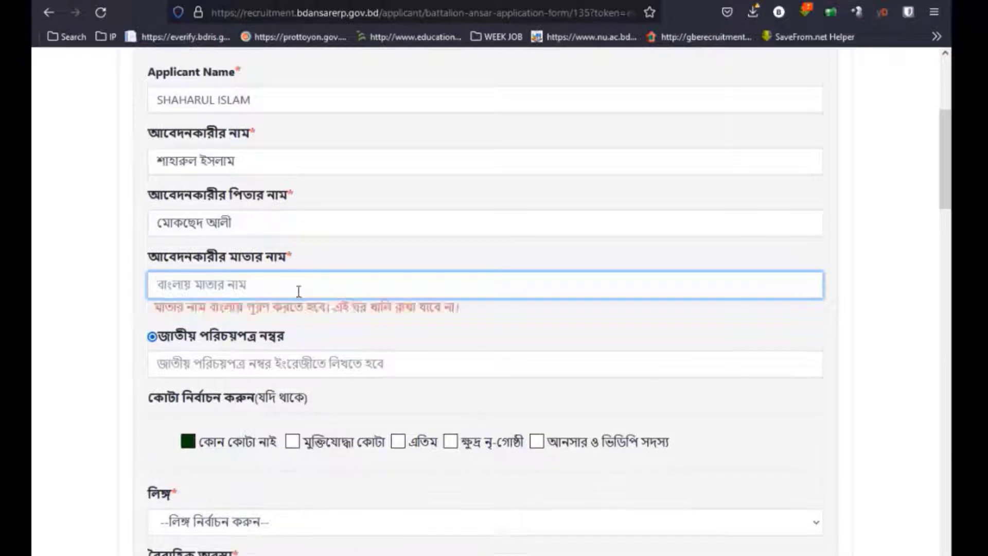
left_click(307, 293)
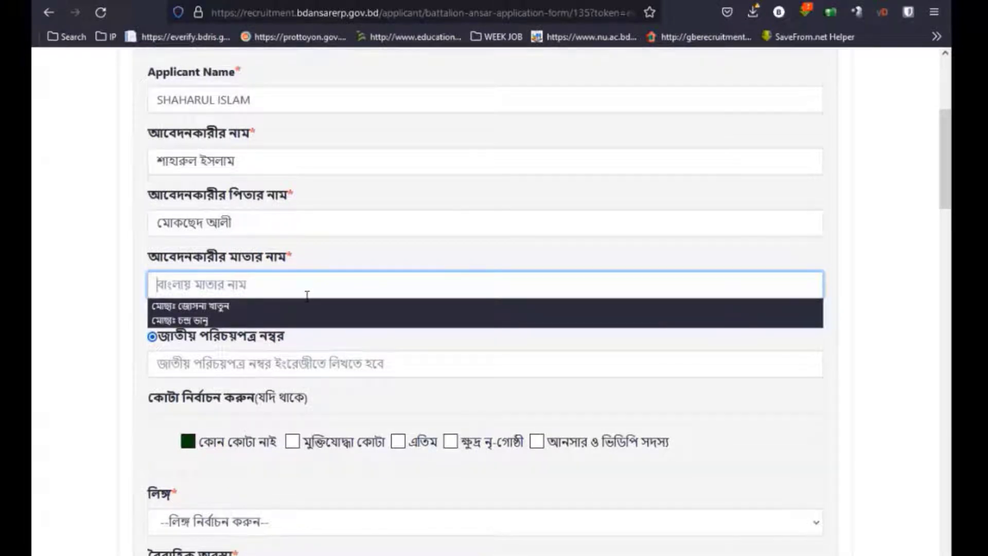
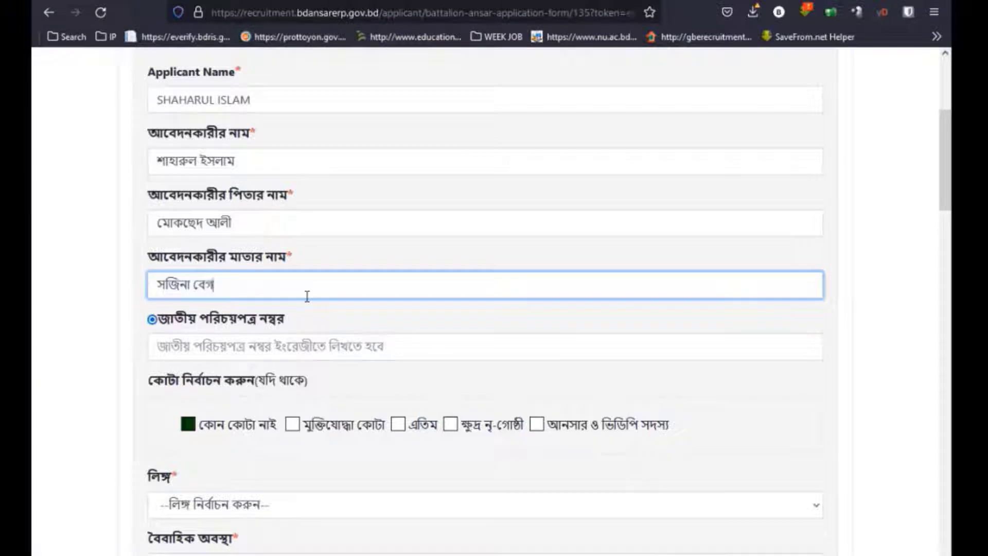
Leave the national ID blank and set the gender to Male.
left_click(267, 344)
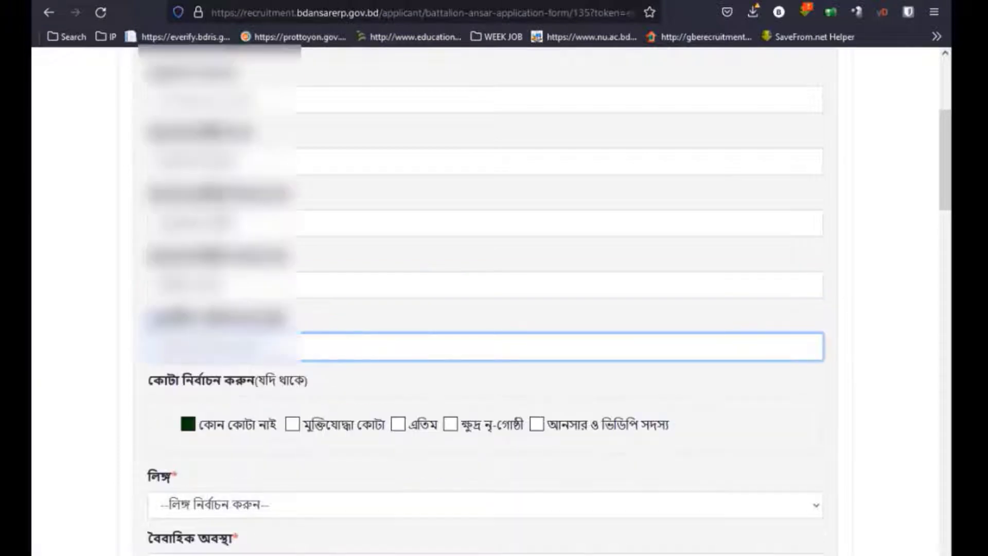
left_click(82, 409)
scroll(155, 452, "down", 3)
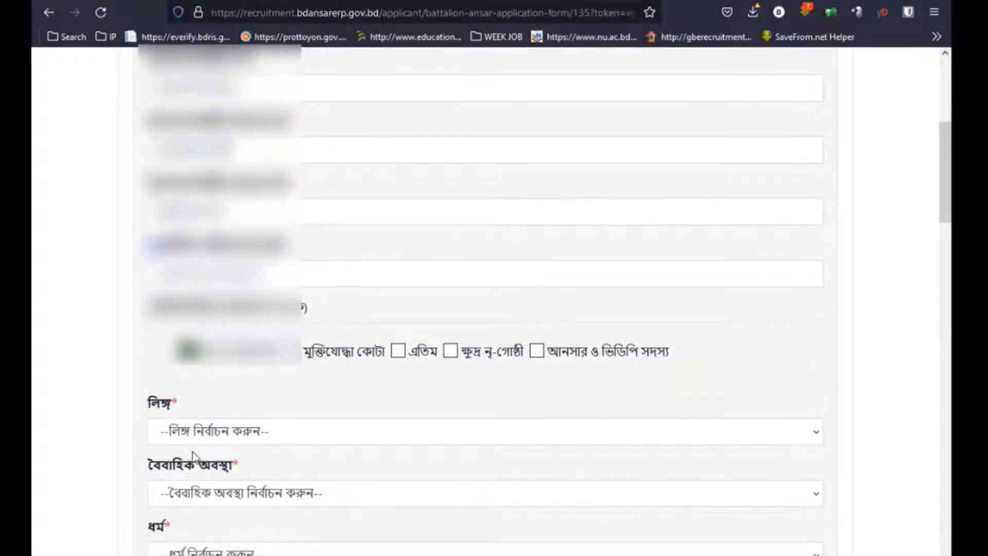
left_click(208, 362)
left_click(181, 410)
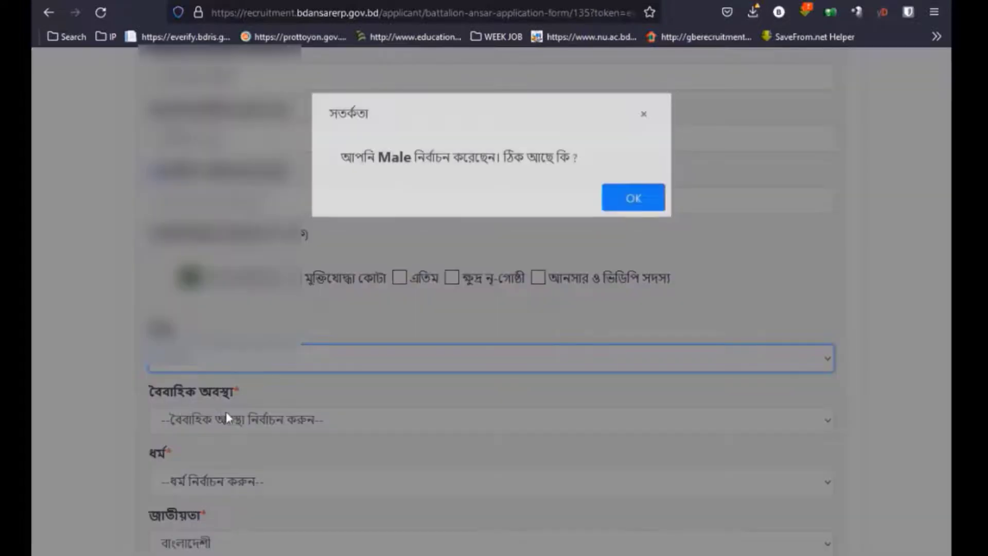
left_click(638, 203)
Set marital status অবিবাহিত, religion ইসলাম and vision 6/6.
left_click(273, 420)
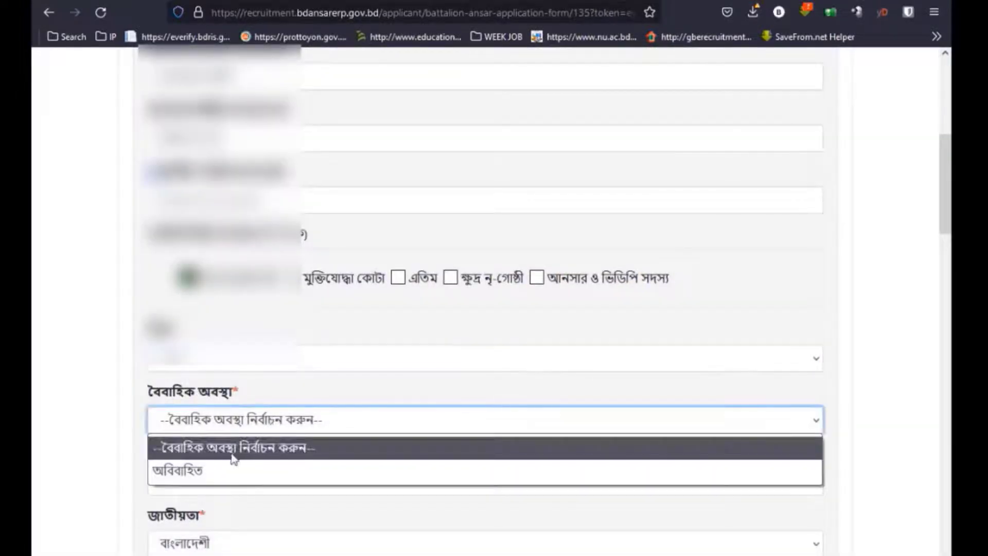
left_click(223, 469)
left_click(227, 486)
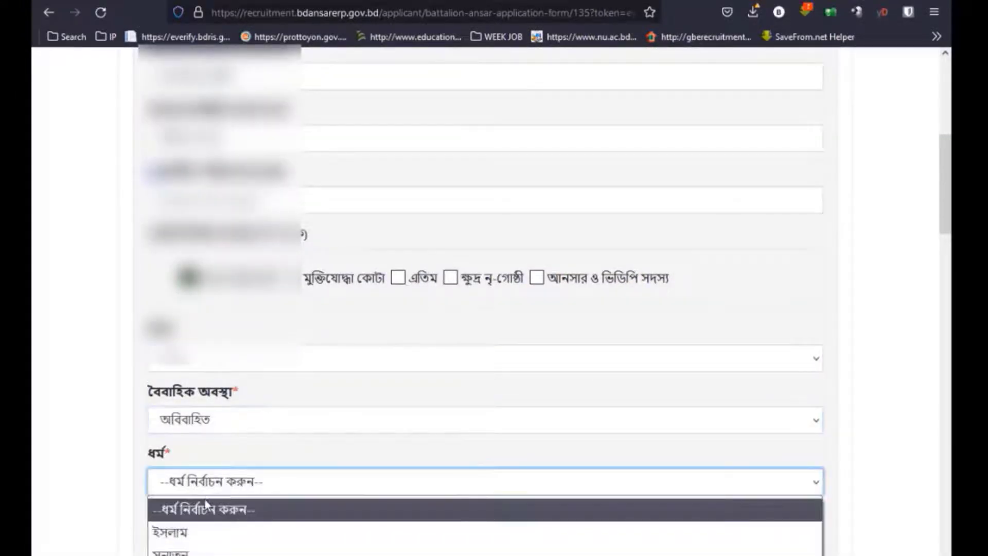
left_click(185, 531)
scroll(323, 476, "down", 2)
scroll(323, 476, "down", 2)
left_click(232, 467)
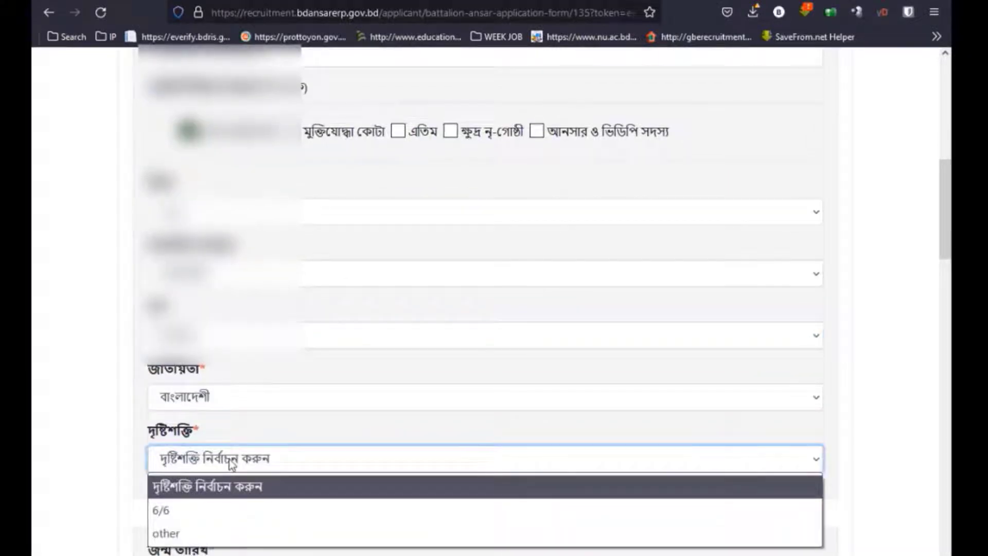
left_click(231, 466)
scroll(245, 473, "down", 2)
left_click(221, 384)
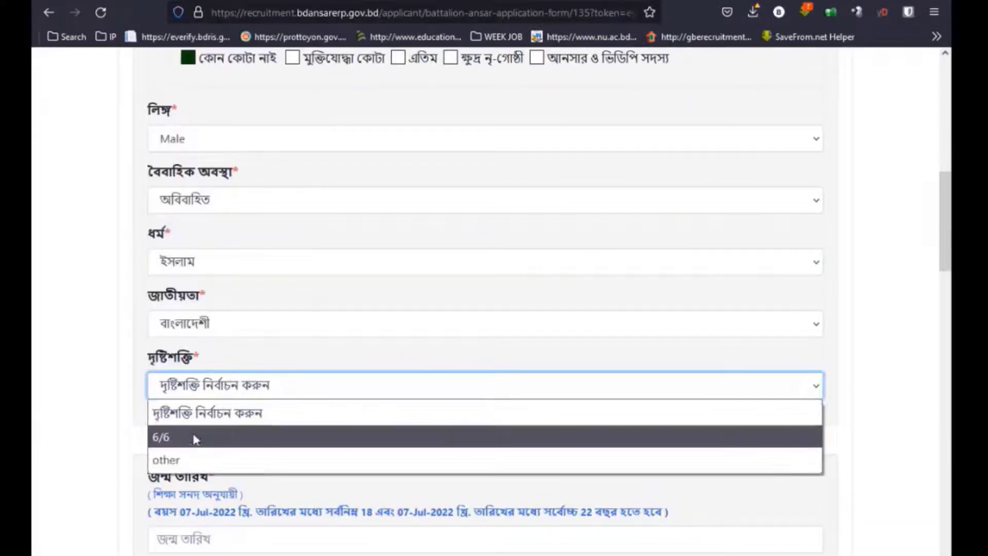
left_click(194, 437)
scroll(347, 438, "down", 4)
Pick 13 March 2003 as the date of birth in the calendar's year view.
left_click(201, 323)
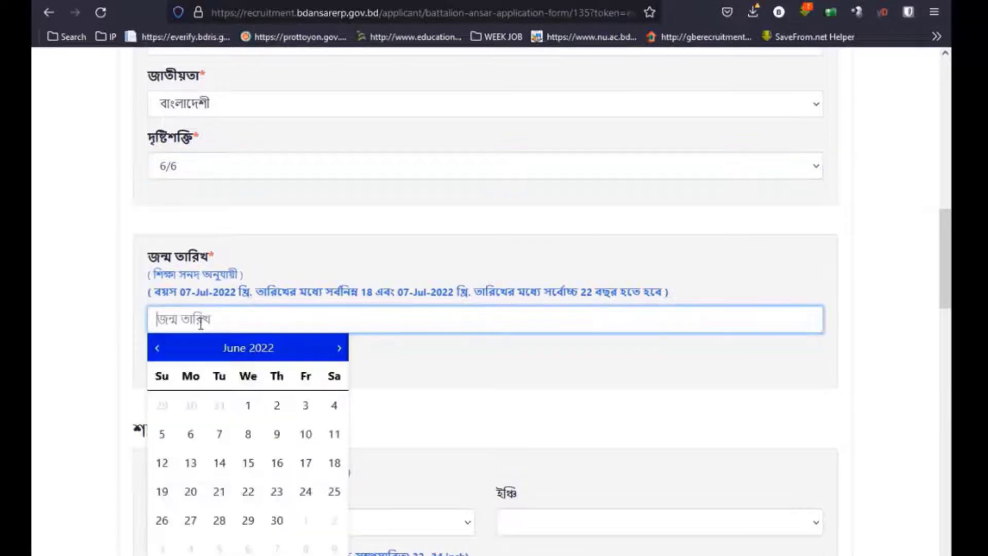
left_click(236, 352)
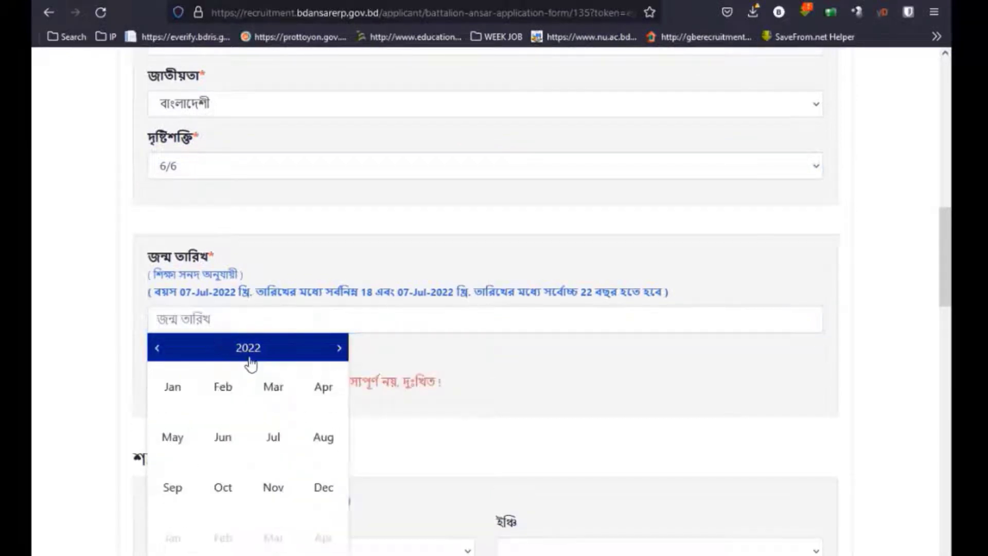
left_click(248, 351)
double_click(169, 350)
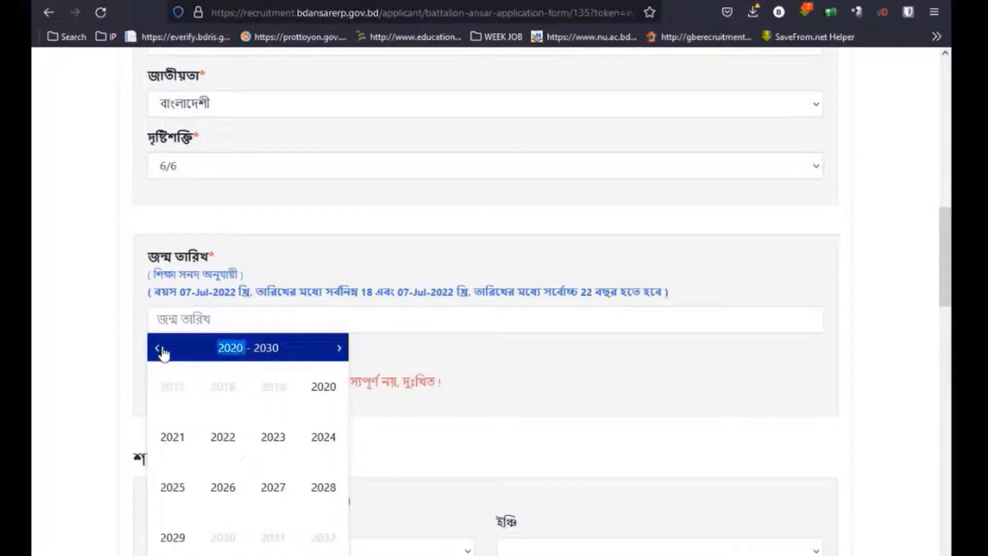
left_click(159, 352)
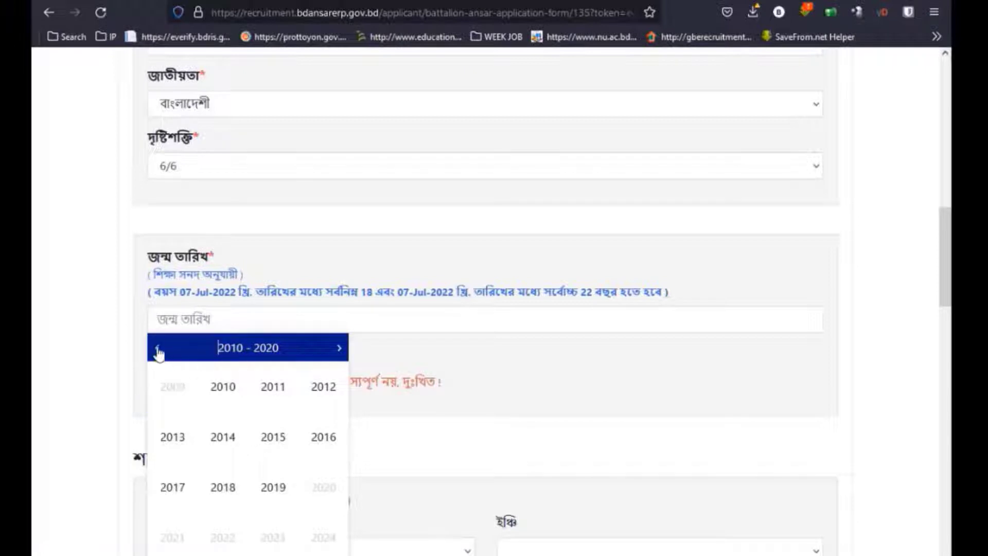
triple_click(158, 351)
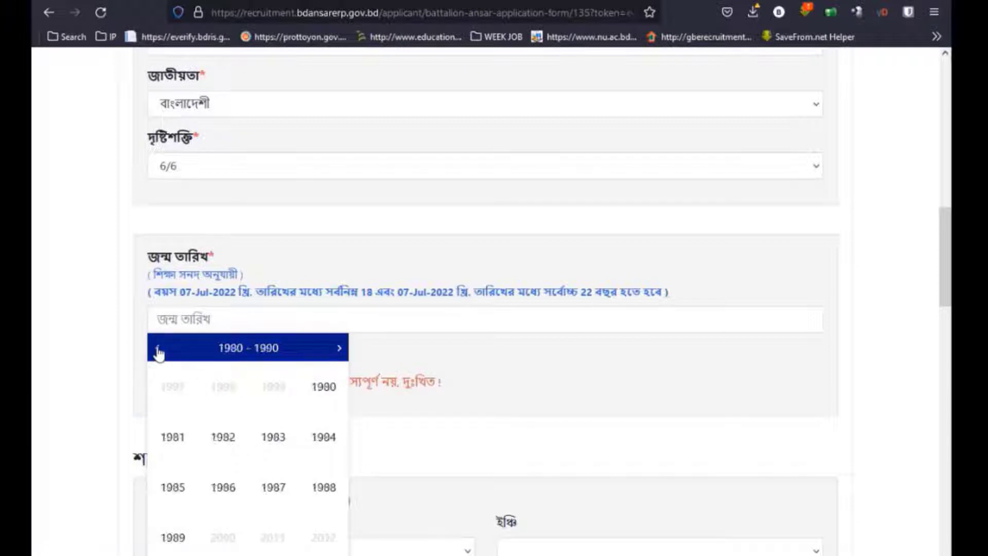
left_click(342, 352)
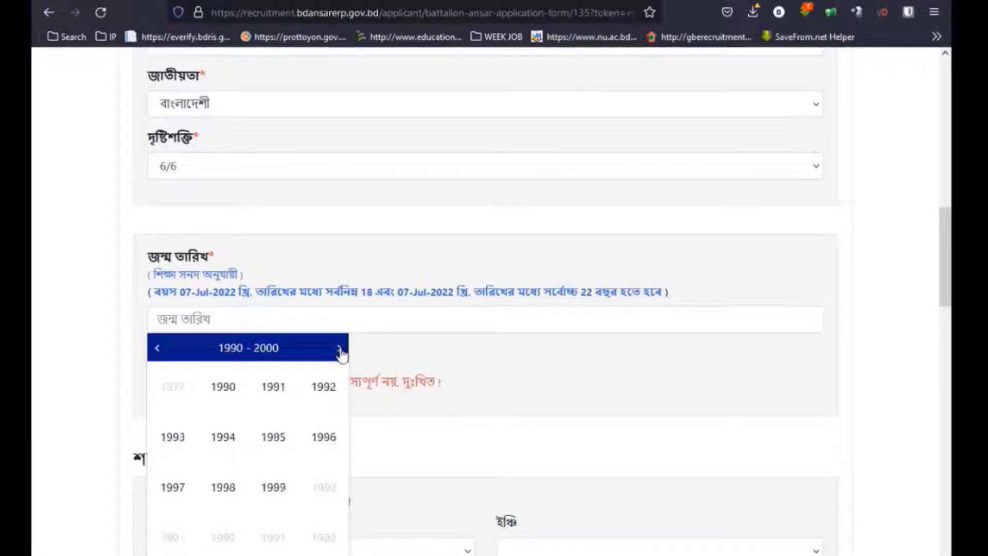
left_click(341, 353)
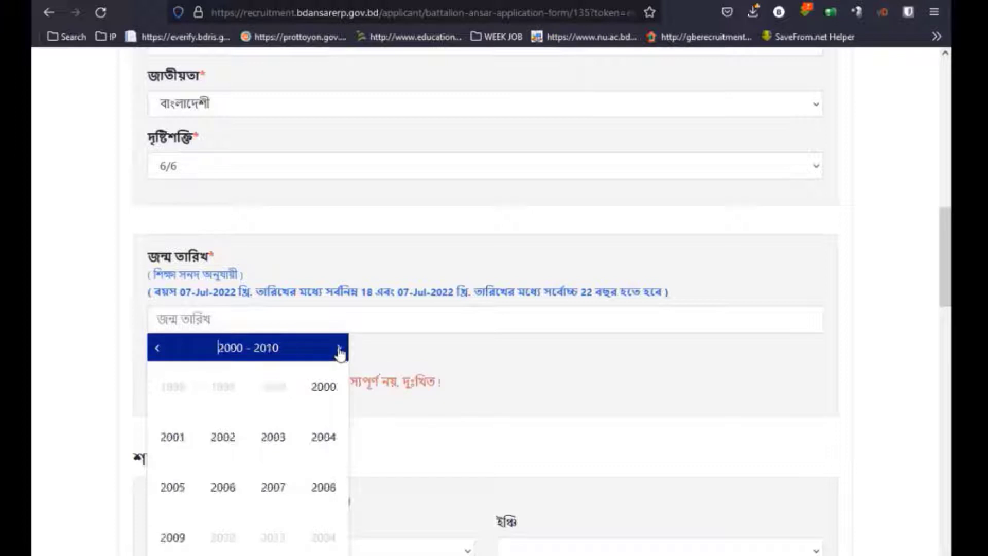
left_click(270, 442)
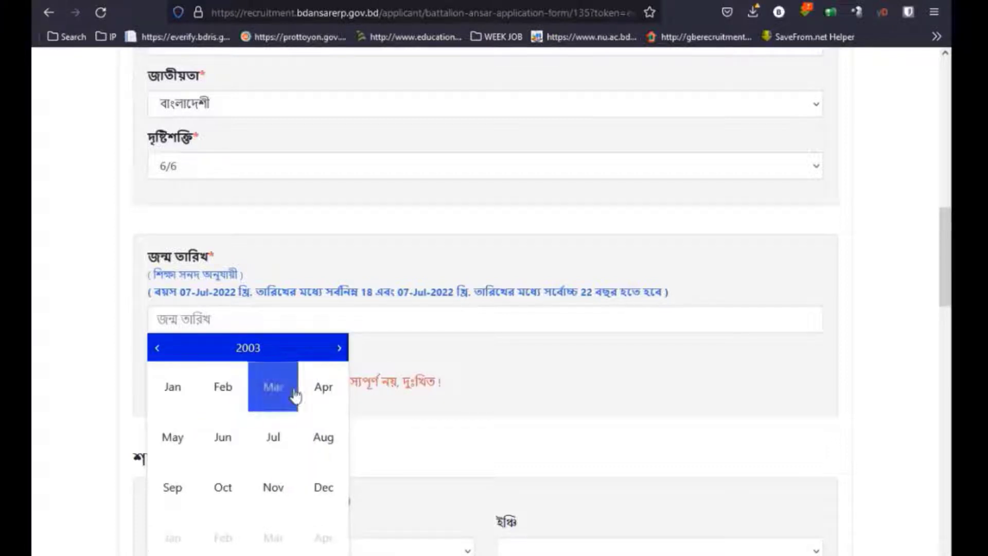
left_click(277, 394)
left_click(276, 466)
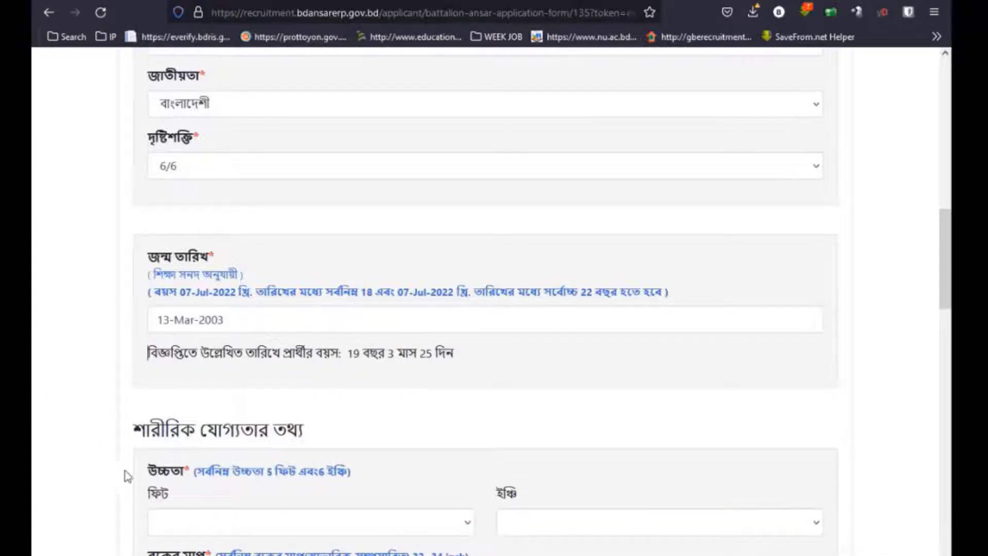
Set the height to 5 feet 7 inches.
scroll(125, 473, "down", 2)
left_click(225, 448)
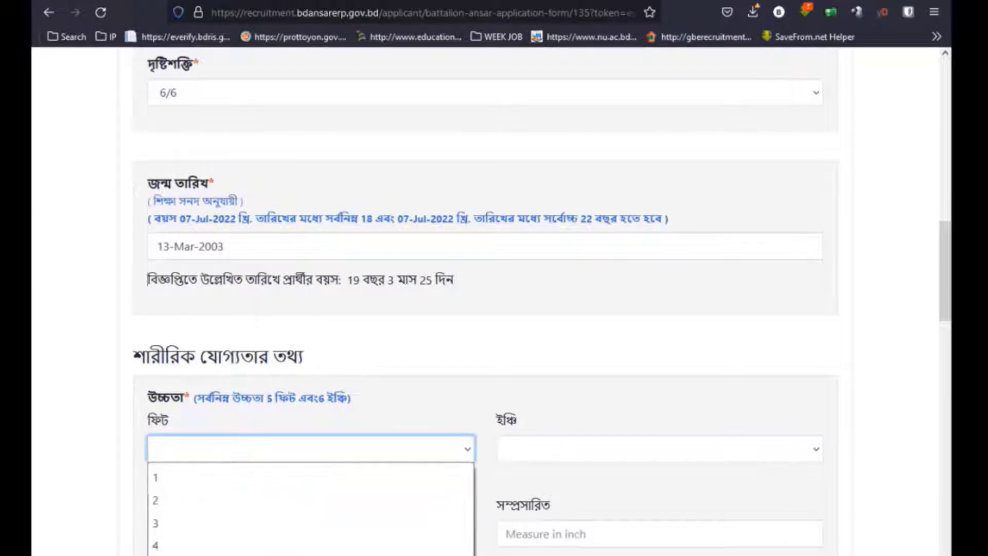
left_click(199, 555)
scroll(463, 399, "down", 1)
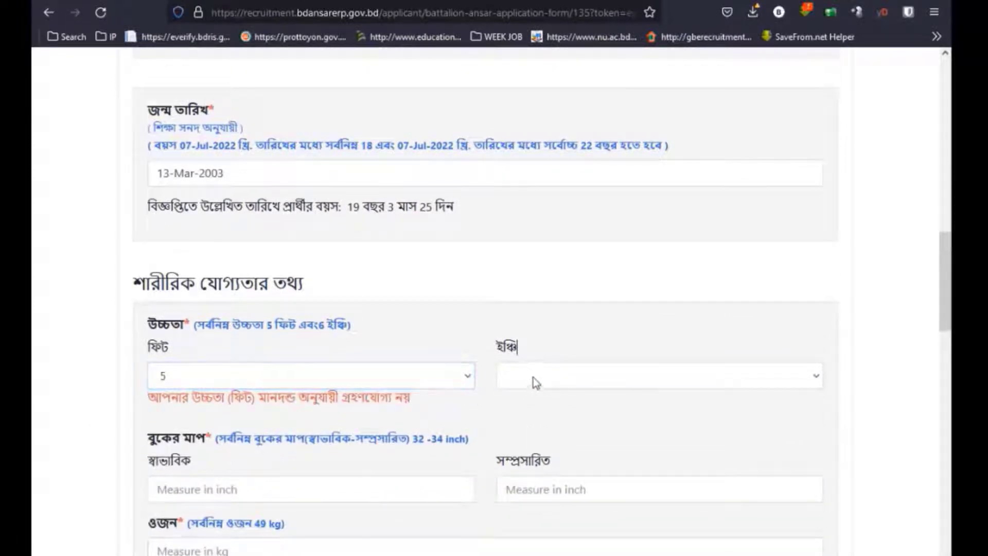
left_click(534, 378)
scroll(533, 268, "down", 2)
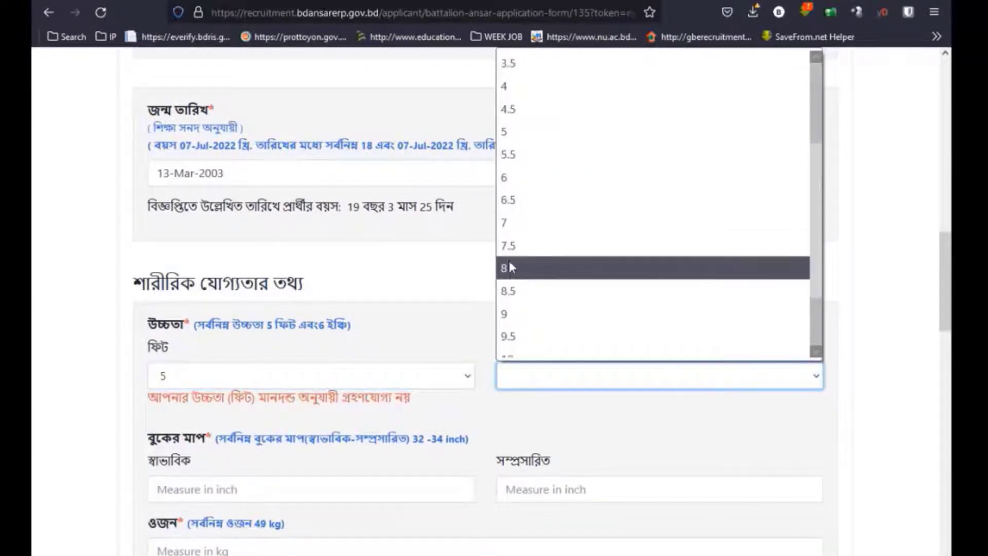
left_click(505, 222)
scroll(378, 434, "down", 1)
scroll(379, 434, "down", 1)
Enter chest measurements 32 and 34 inches and weight 56 kg.
left_click(225, 318)
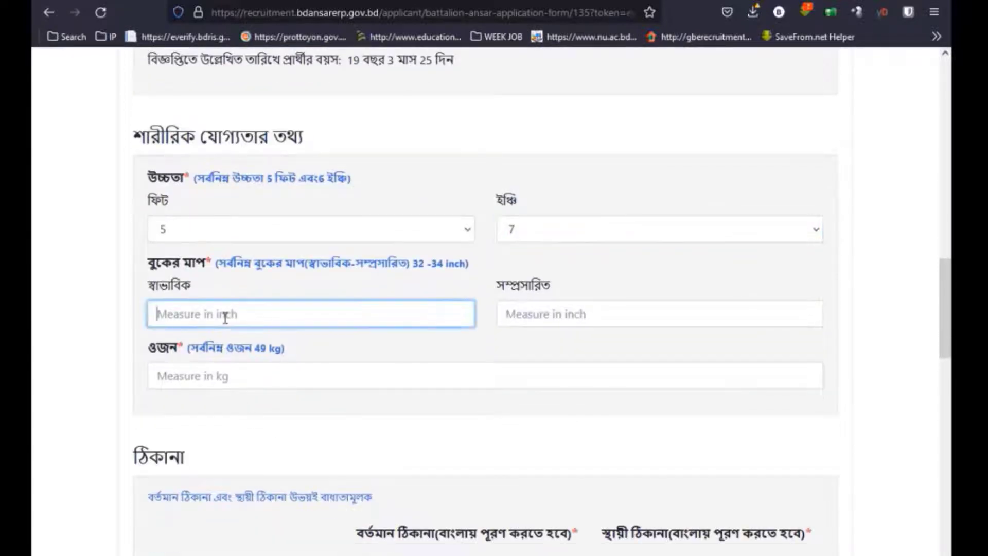
type("32")
left_click(557, 310)
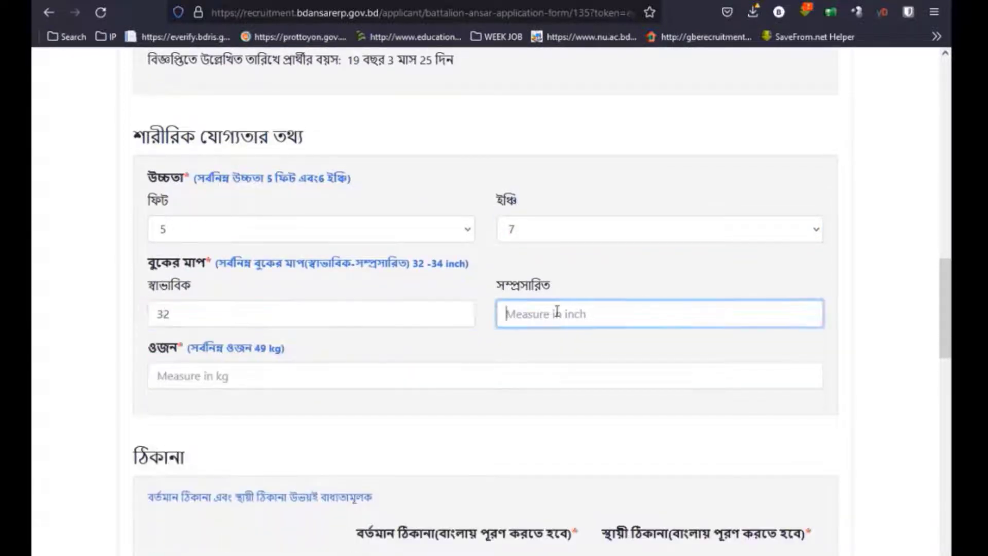
type("34")
left_click(342, 366)
scroll(227, 448, "up", 1)
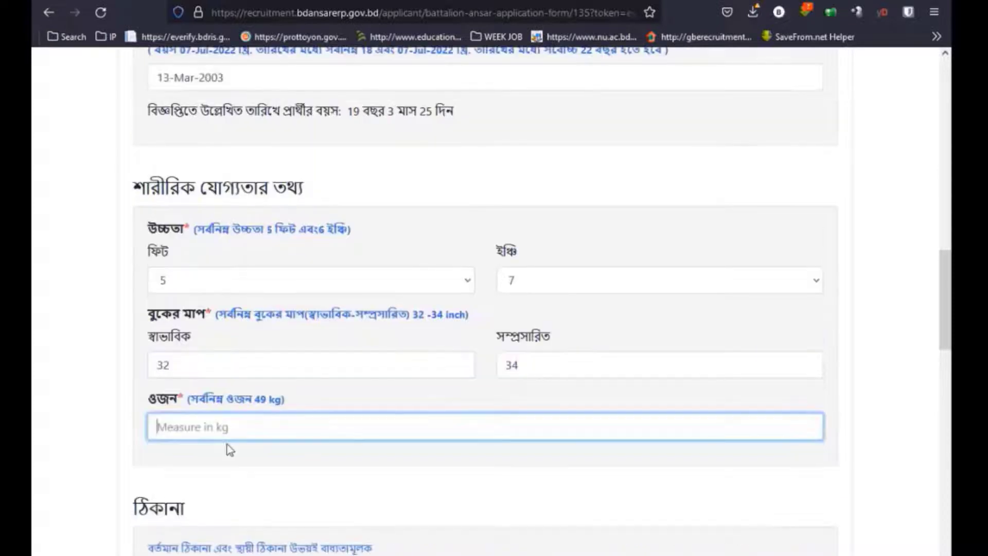
type("56")
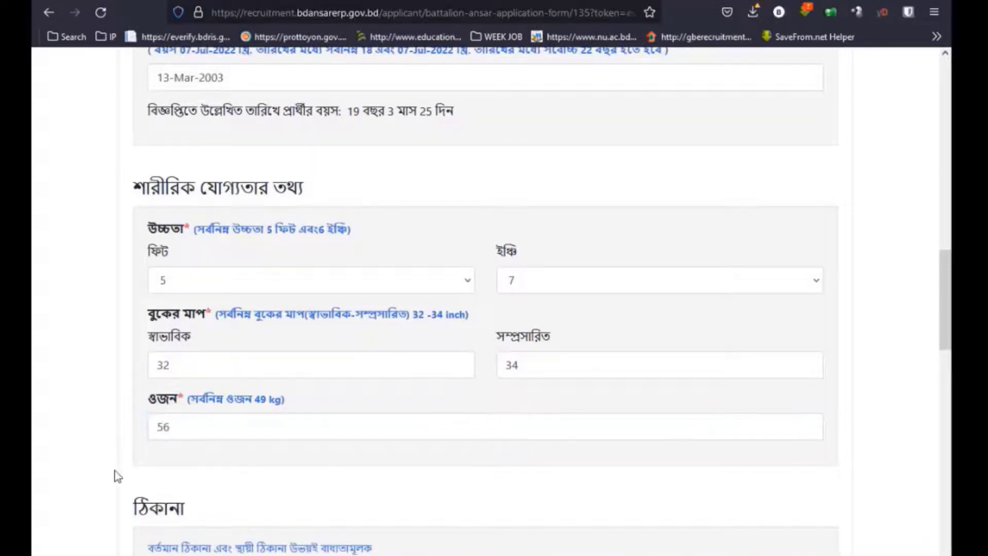
scroll(144, 481, "down", 3)
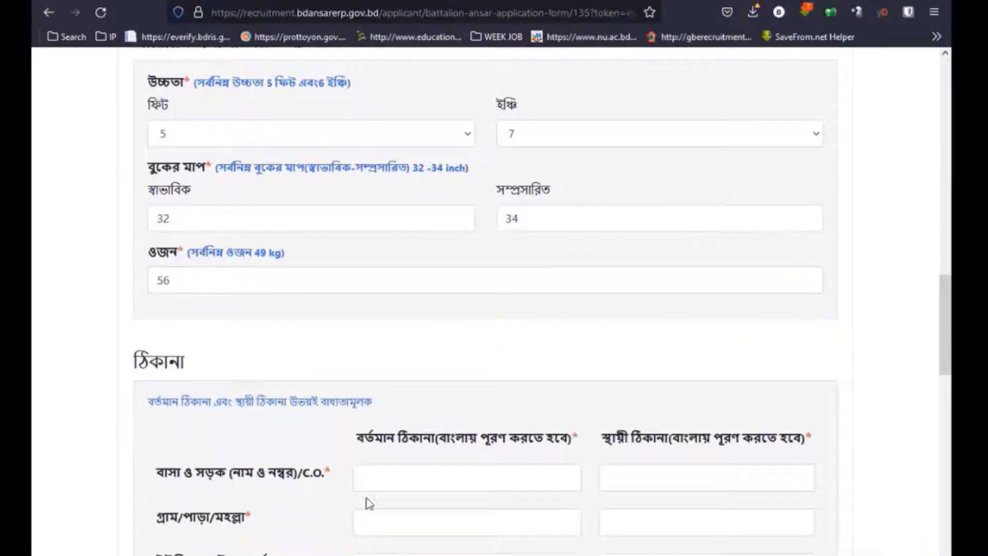
Enter the house/road and village for both present and permanent addresses.
scroll(369, 504, "down", 3)
left_click(409, 330)
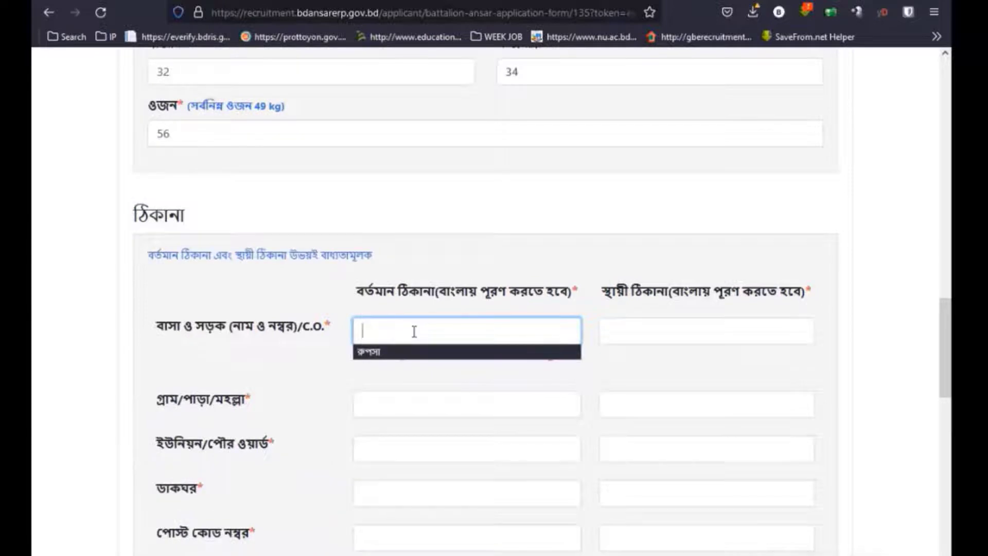
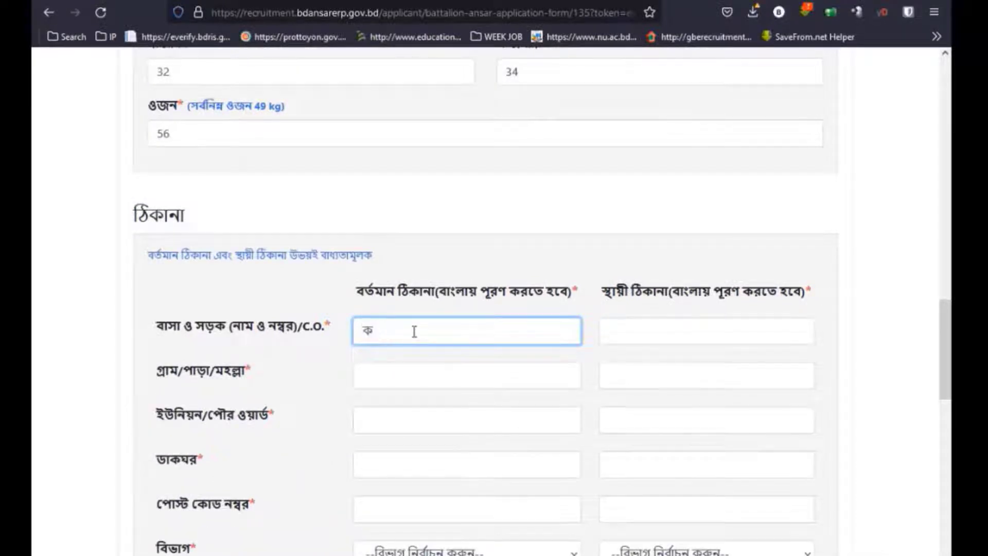
triple_click(443, 332)
key("ctrl+c")
left_click(614, 333)
key("ctrl+v")
left_click(459, 372)
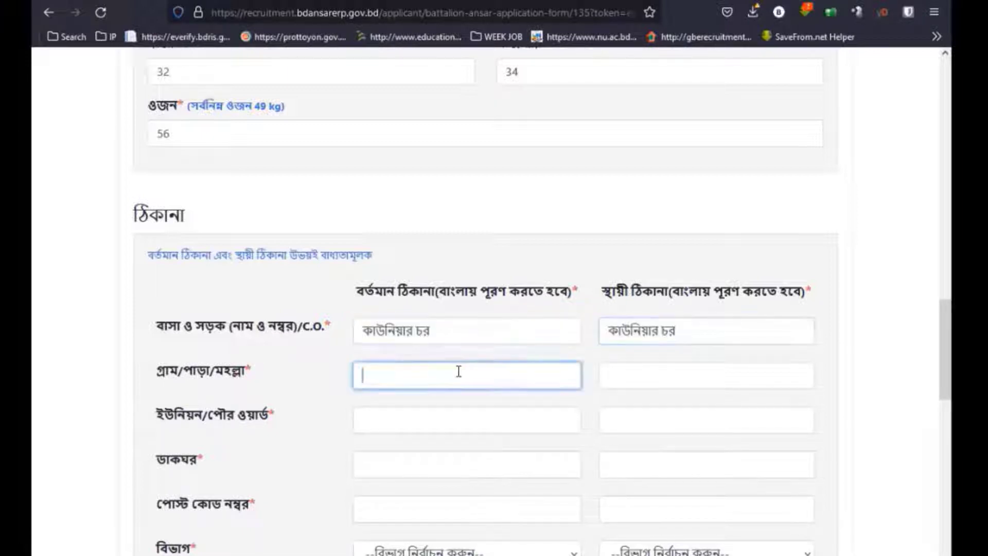
key("ctrl+v")
left_click(614, 377)
key("ctrl+v")
Fill the union and post office in both address columns.
left_click(444, 424)
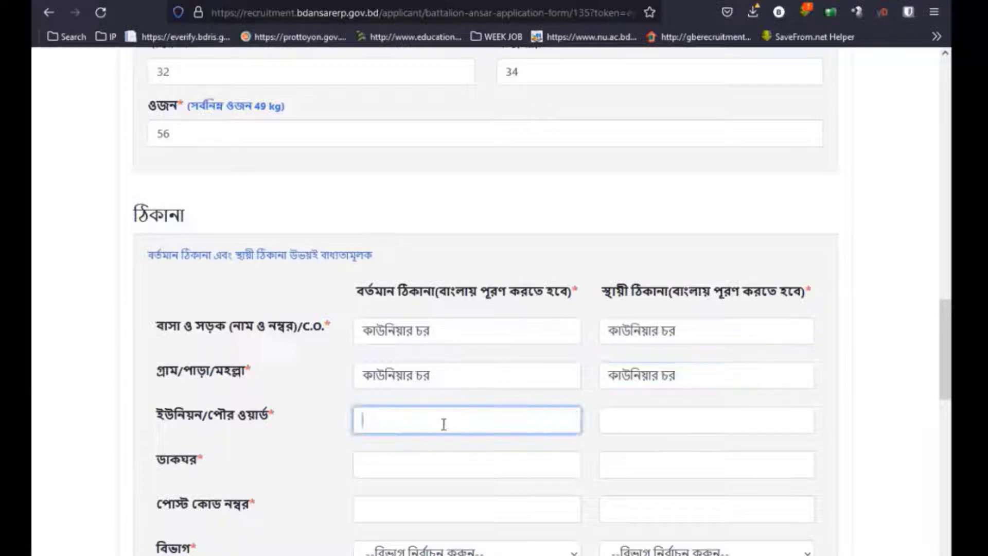
key("Delete")
key("Delete")
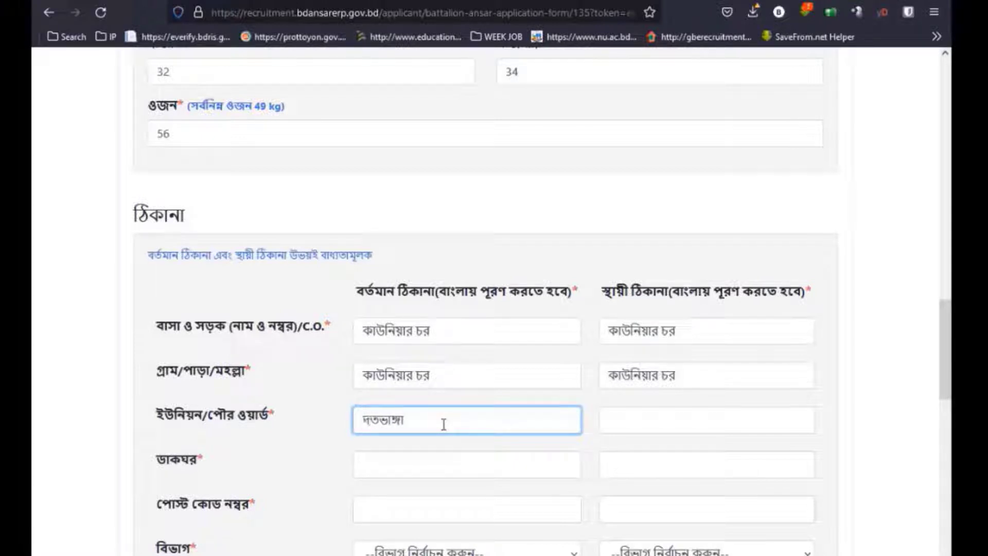
left_click_drag(450, 424, 327, 422)
key("ctrl+c")
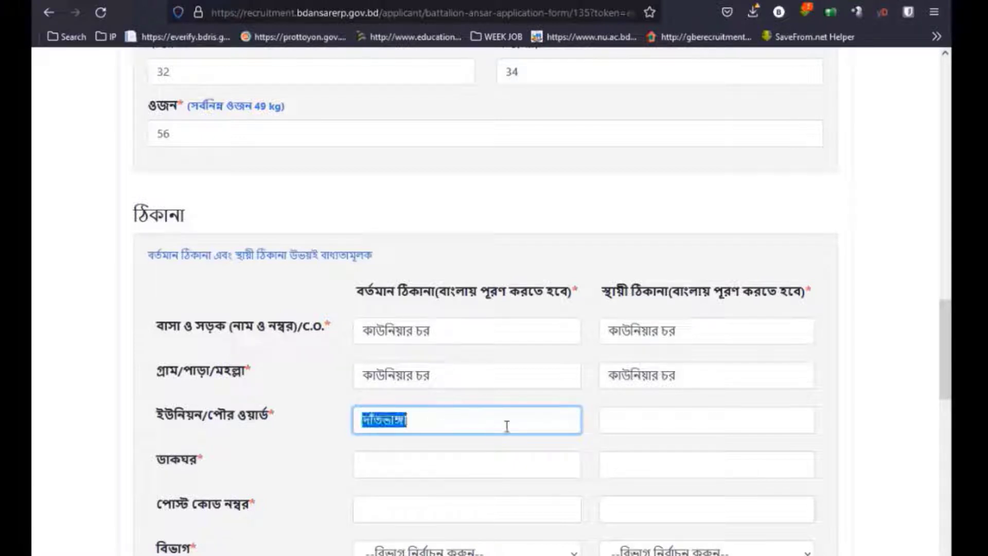
left_click(626, 416)
key("ctrl+v")
left_click(459, 459)
scroll(375, 393, "down", 2)
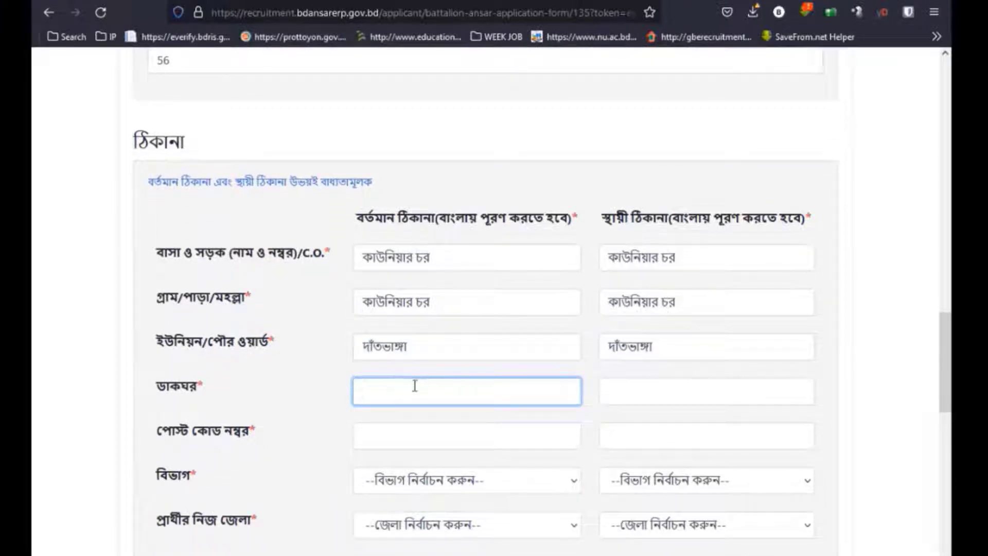
left_click_drag(437, 349, 337, 345)
key("ctrl+c")
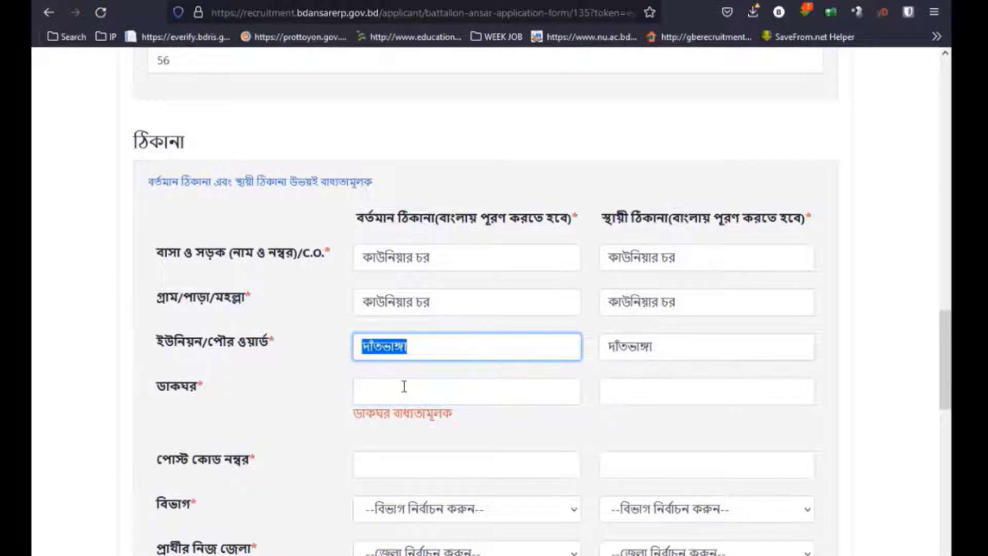
left_click(404, 387)
key("ctrl+v")
left_click(607, 389)
key("ctrl+v")
Type the post code in both present and permanent address fields.
left_click(449, 442)
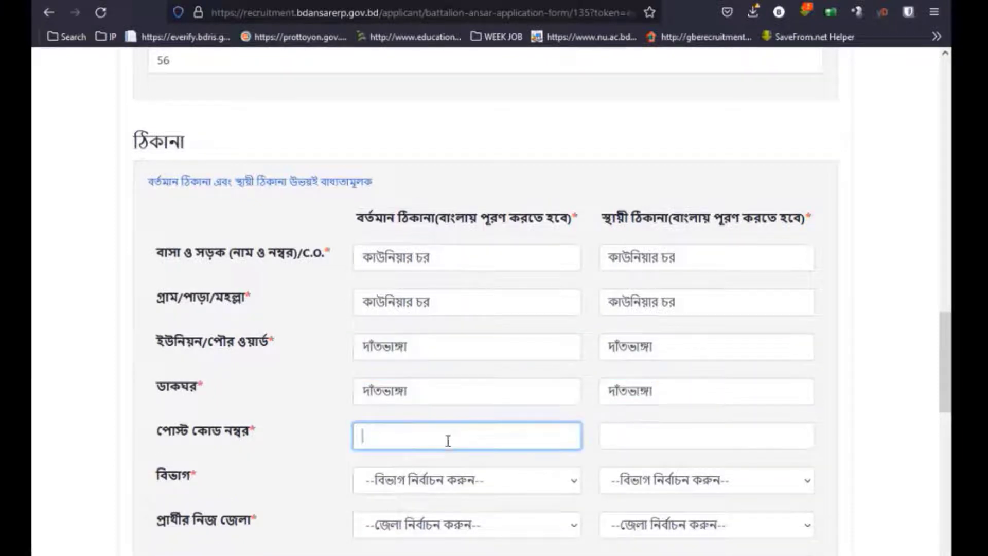
scroll(438, 416, "down", 2)
type("৫৬৪")
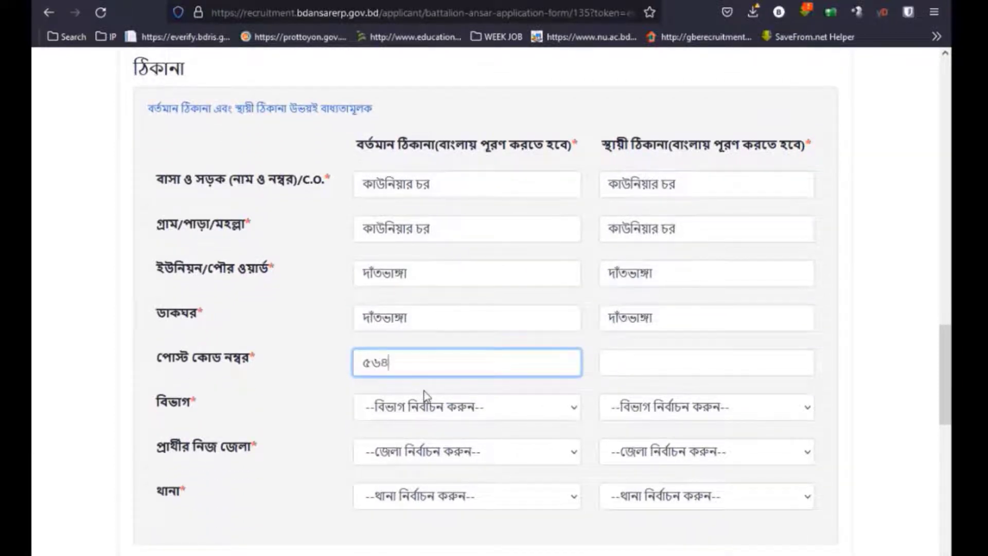
type("০")
left_click(616, 363)
type("৫৬৪")
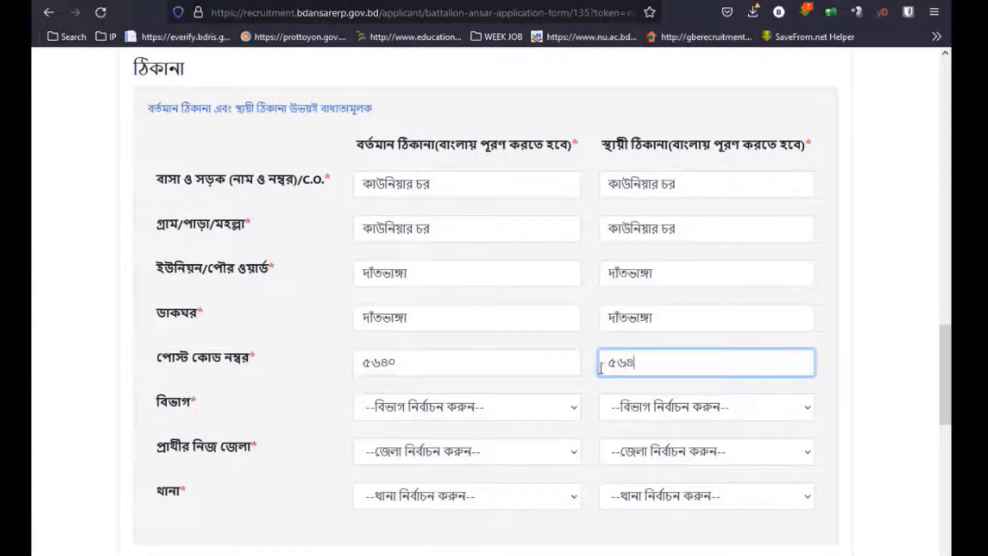
type("০")
Choose the division for both present and permanent addresses.
left_click(466, 407)
left_click(422, 480)
left_click(635, 415)
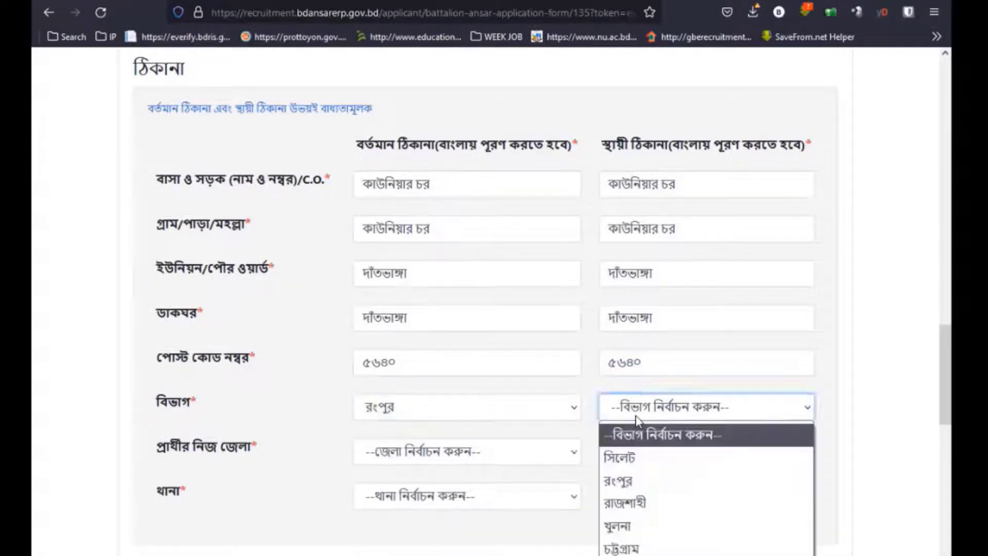
left_click(620, 476)
scroll(507, 435, "down", 2)
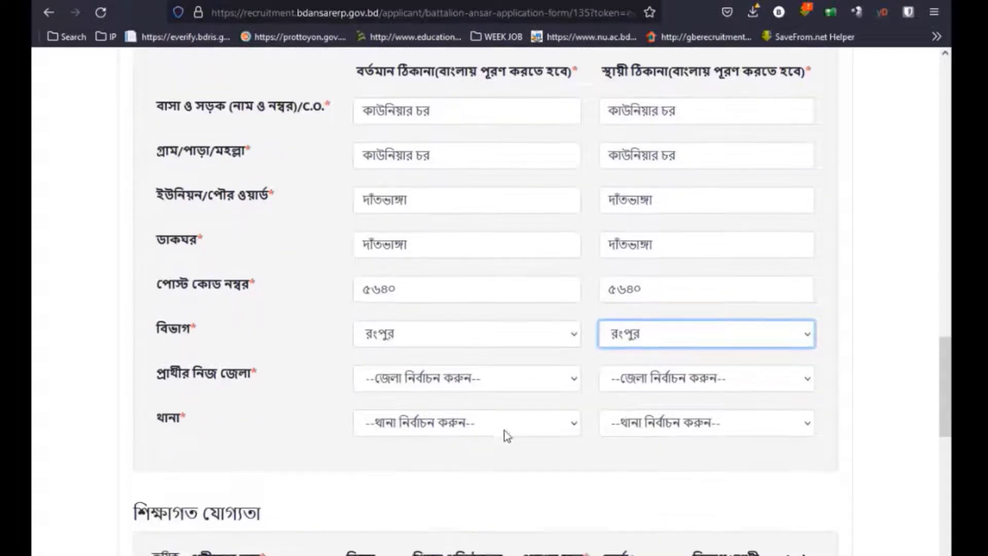
Choose the district and thana for both present and permanent addresses.
left_click(438, 374)
left_click(400, 471)
left_click(636, 385)
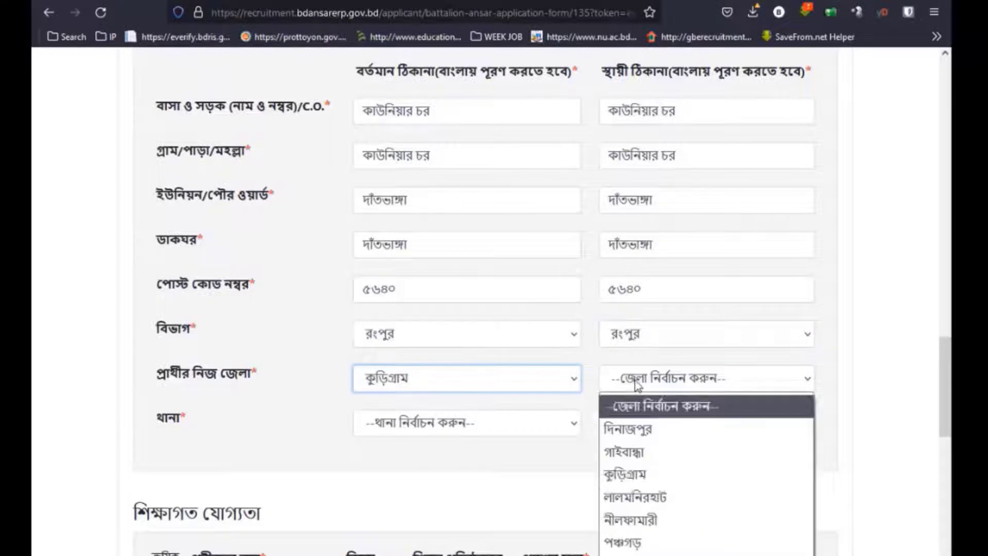
left_click(647, 476)
left_click(420, 426)
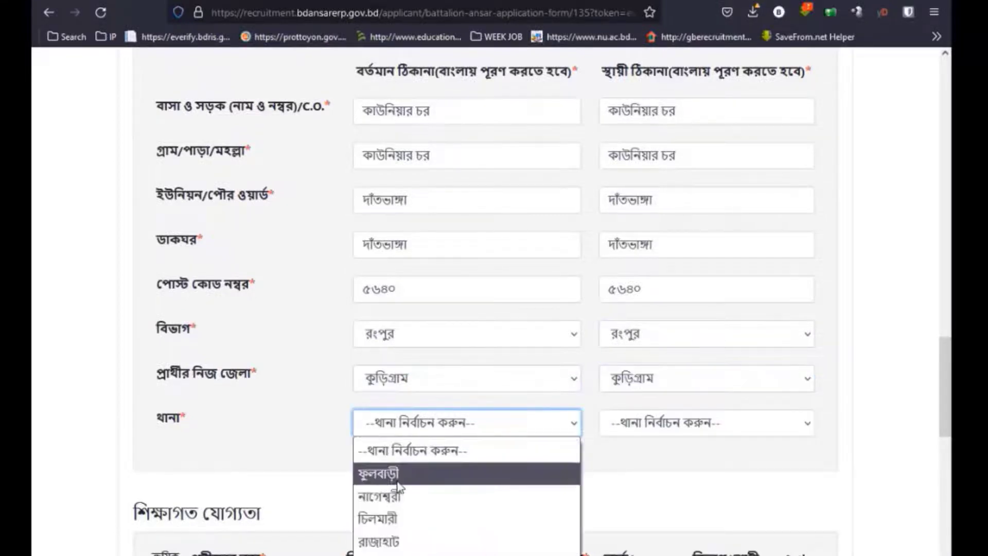
left_click(386, 555)
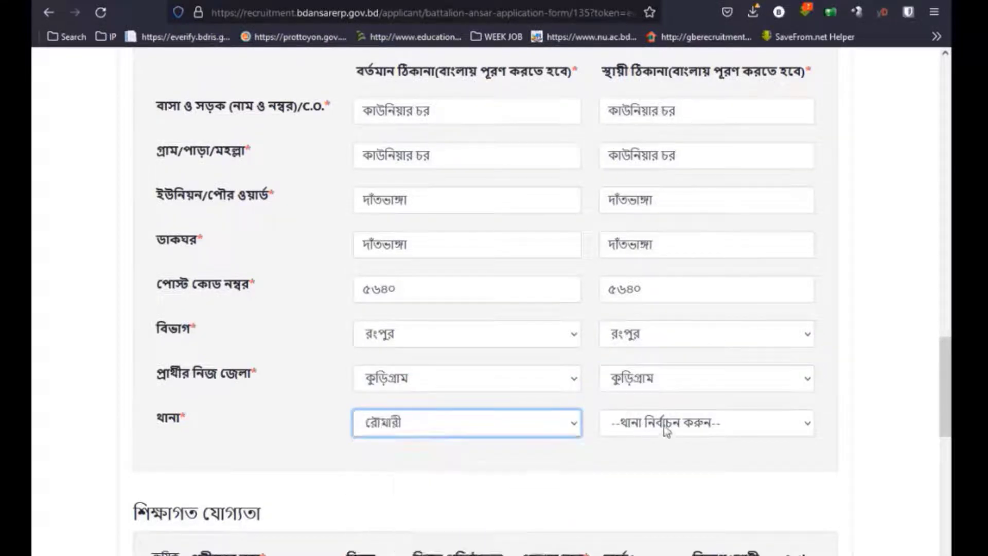
left_click(666, 431)
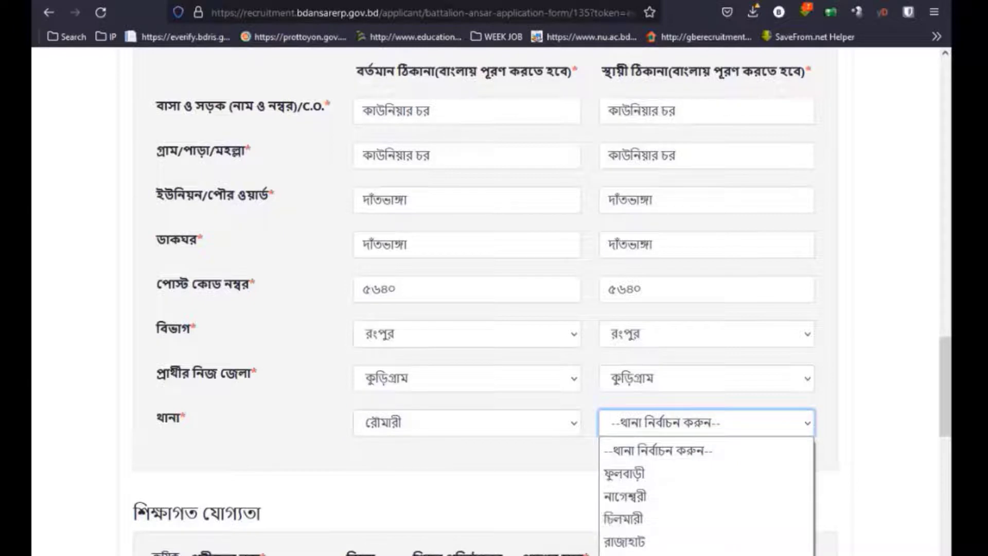
left_click(638, 554)
scroll(457, 453, "down", 3)
Set the first education row's exam to দাখিল with subject মানবিক.
left_click(309, 456)
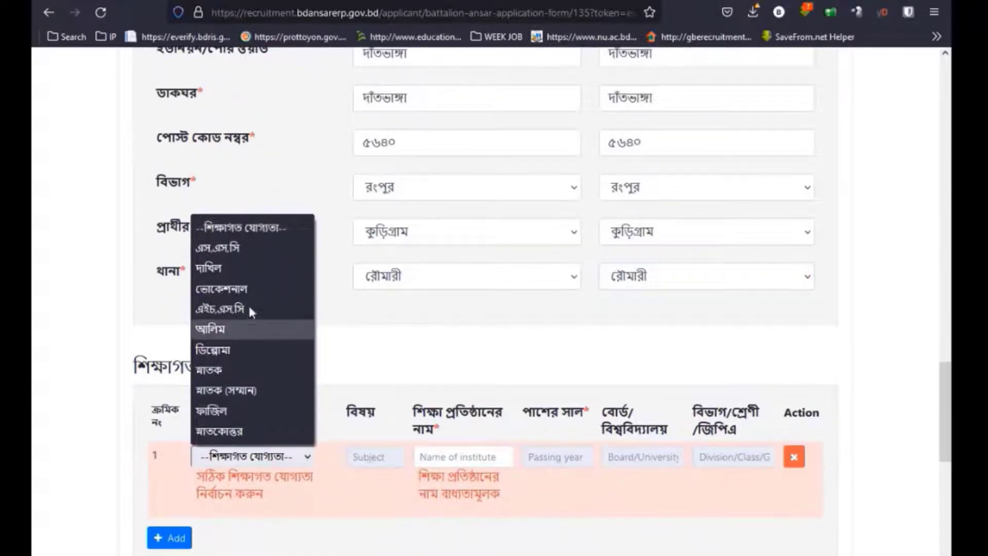
left_click(222, 248)
left_click(357, 458)
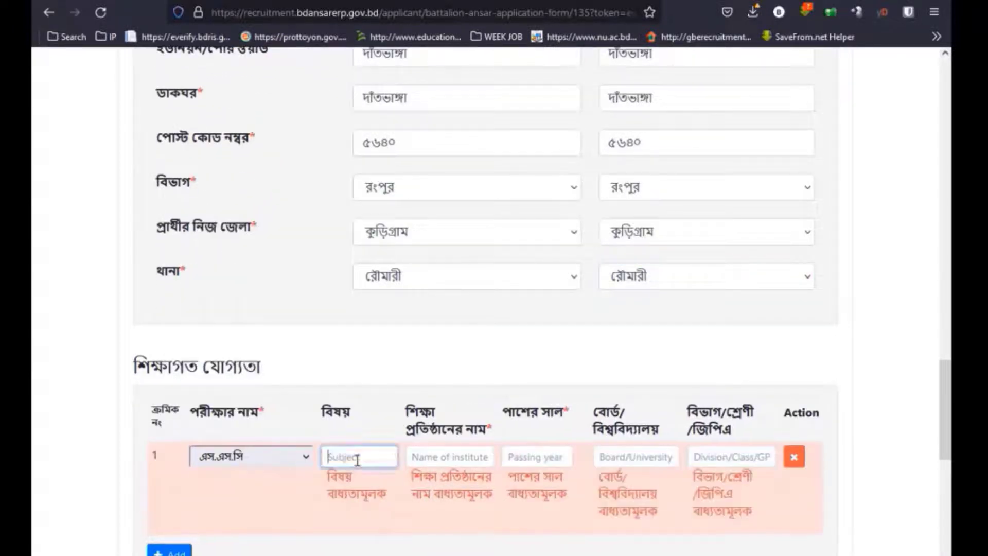
scroll(357, 458, "down", 3)
left_click(257, 309)
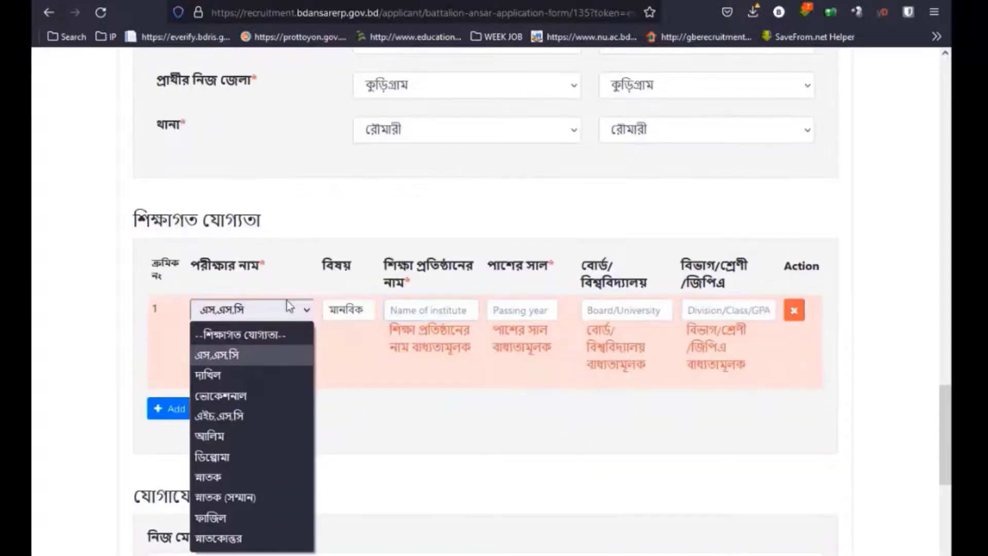
left_click(237, 376)
left_click(377, 313)
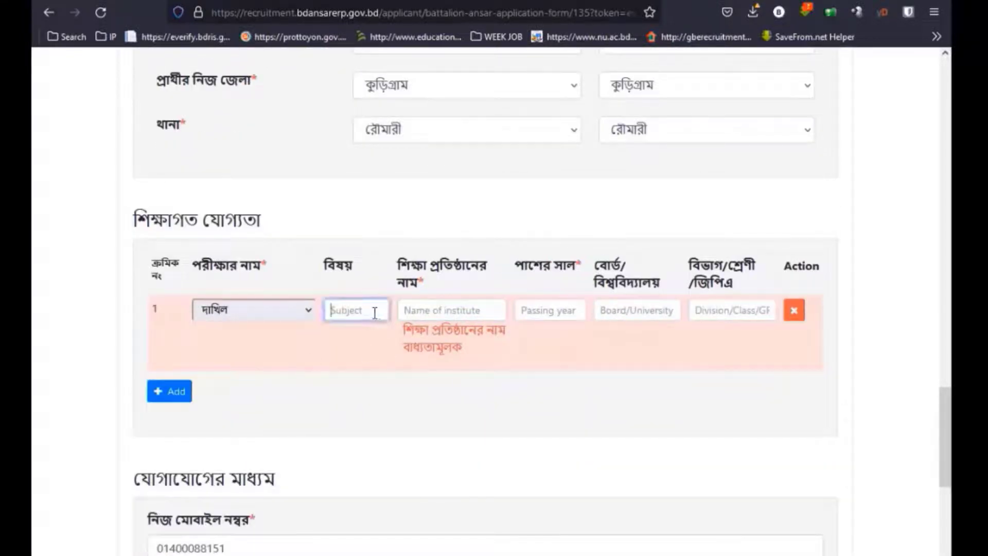
type("মানবিক")
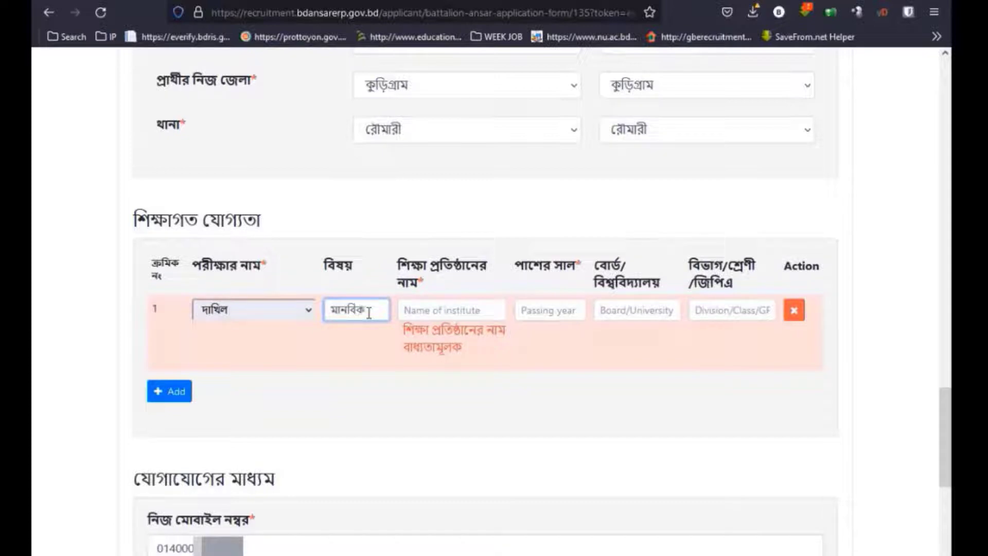
Enter স্কজান বশিরিয়া দাখিল মাদ্রাসা as the institute name.
left_click(431, 311)
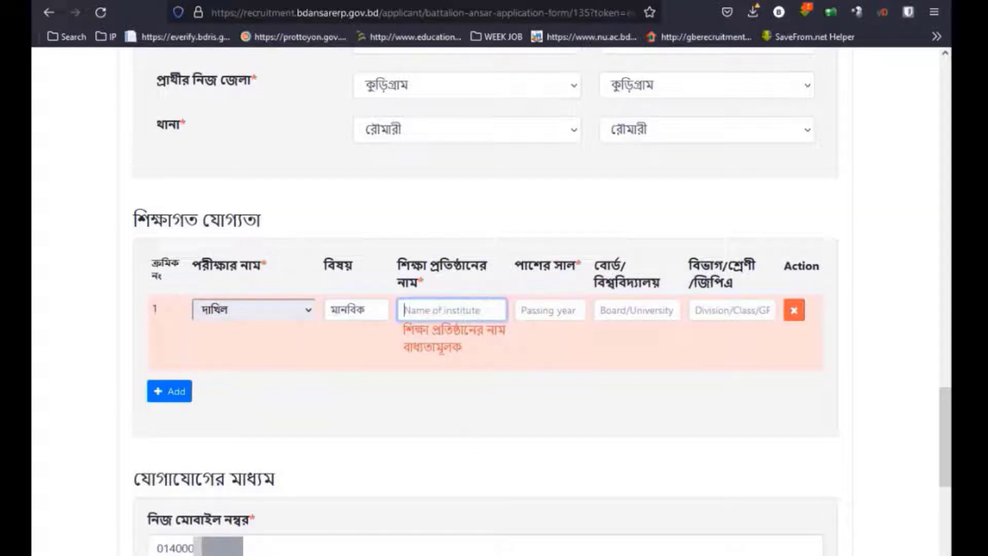
type("ফ")
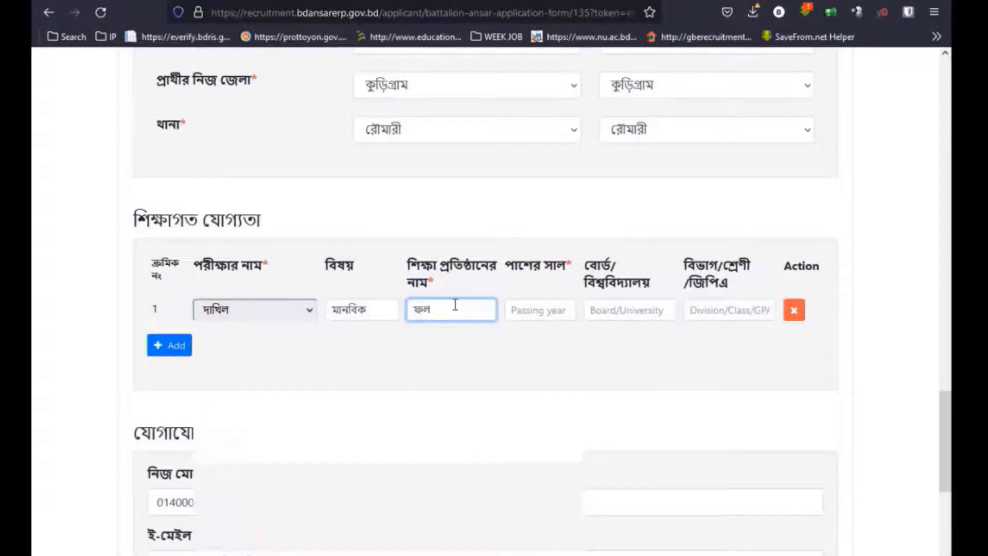
type("লজান")
key("BackSpace")
key("BackSpace")
key("BackSpace")
type("স্ক")
type("জান")
type(" বশিরি")
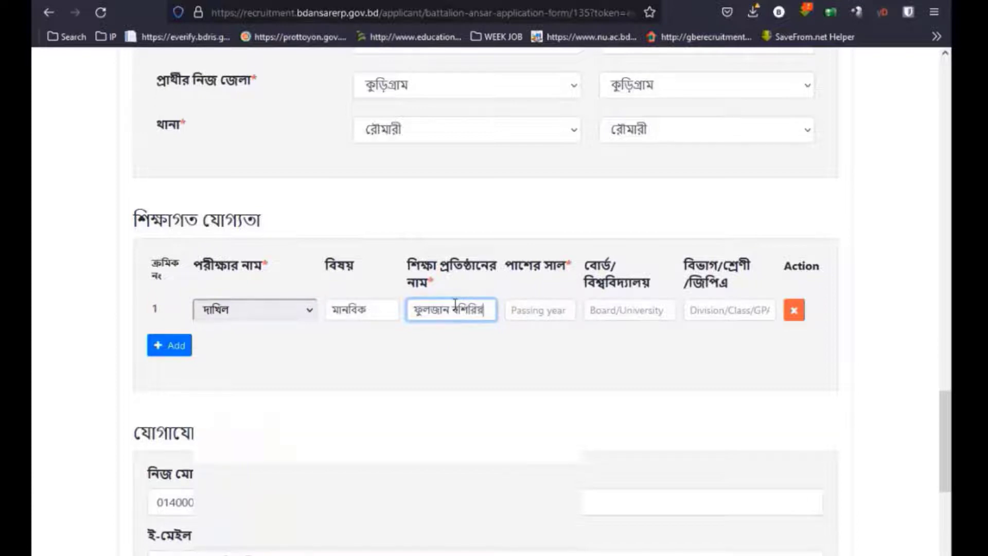
type("য়া দাখি")
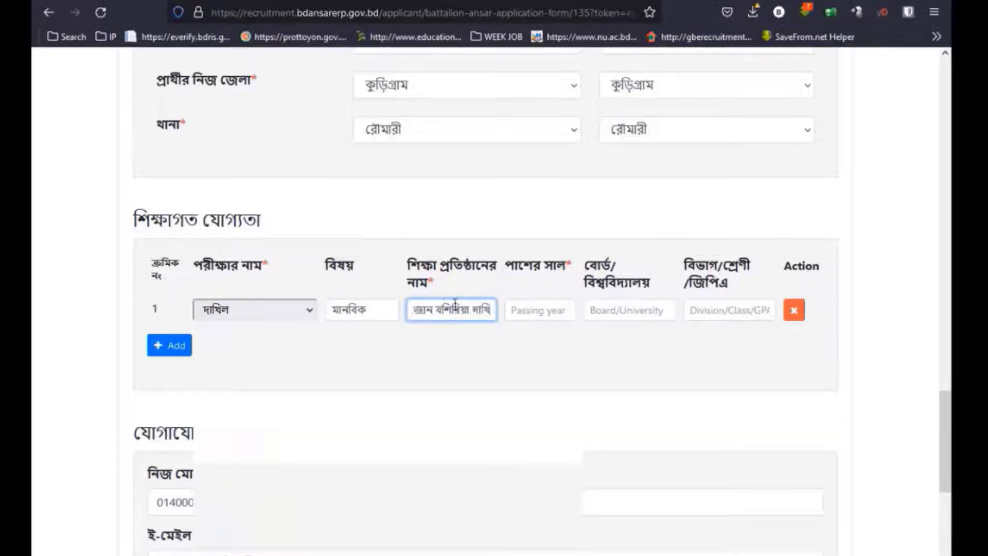
type("ল মাদ্রাস")
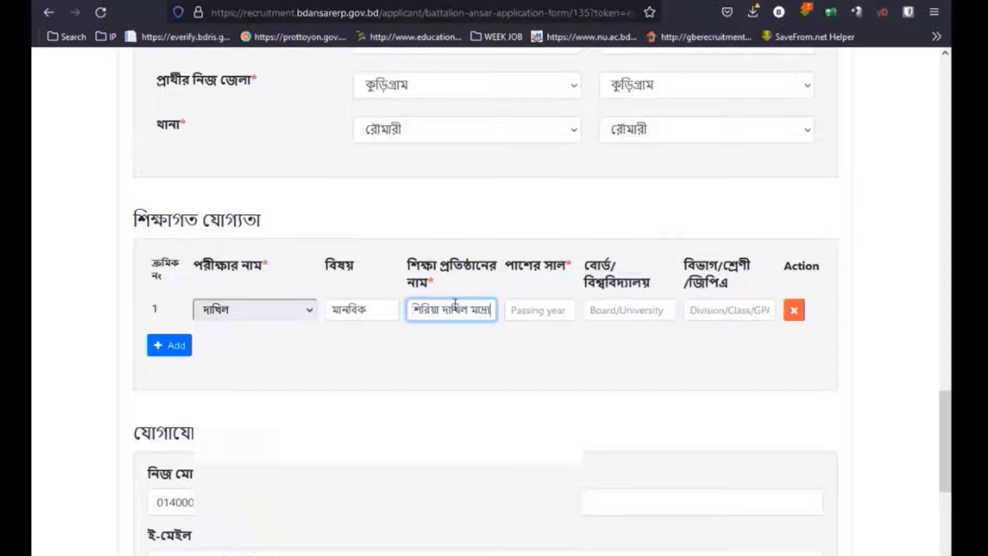
type("া")
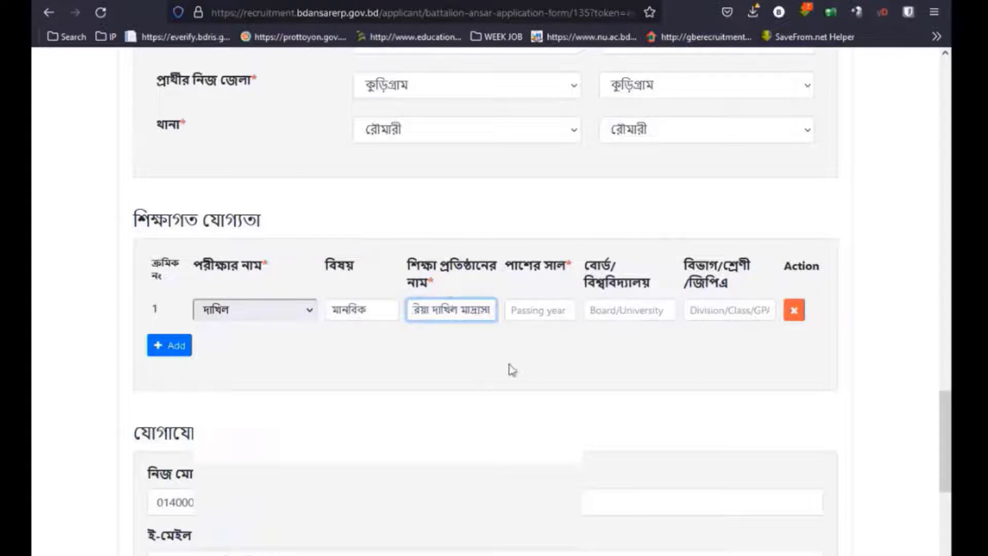
Fill passing year ২০২১, board মাদ্রাসা and GPA ৪.৬৩.
left_click(536, 311)
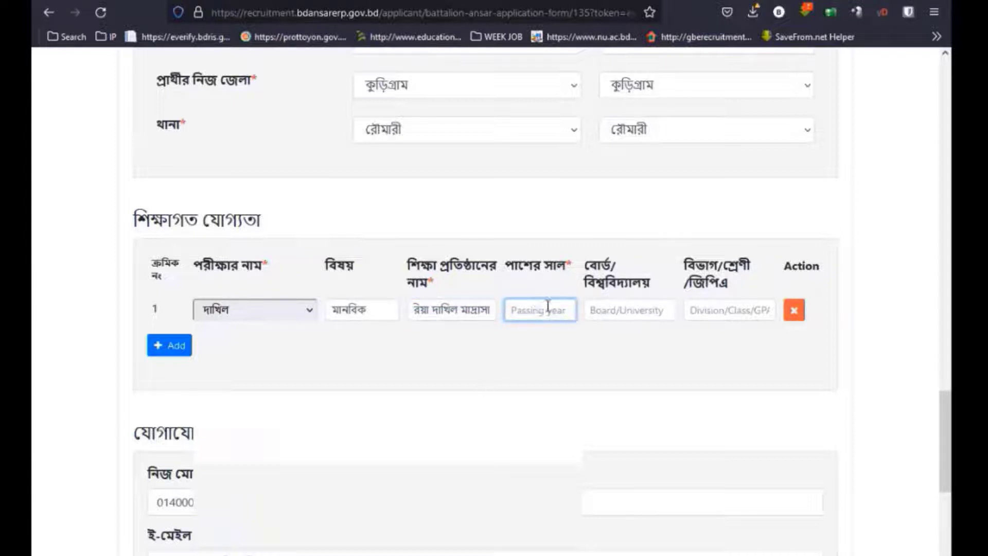
type("২০২১")
left_click(631, 313)
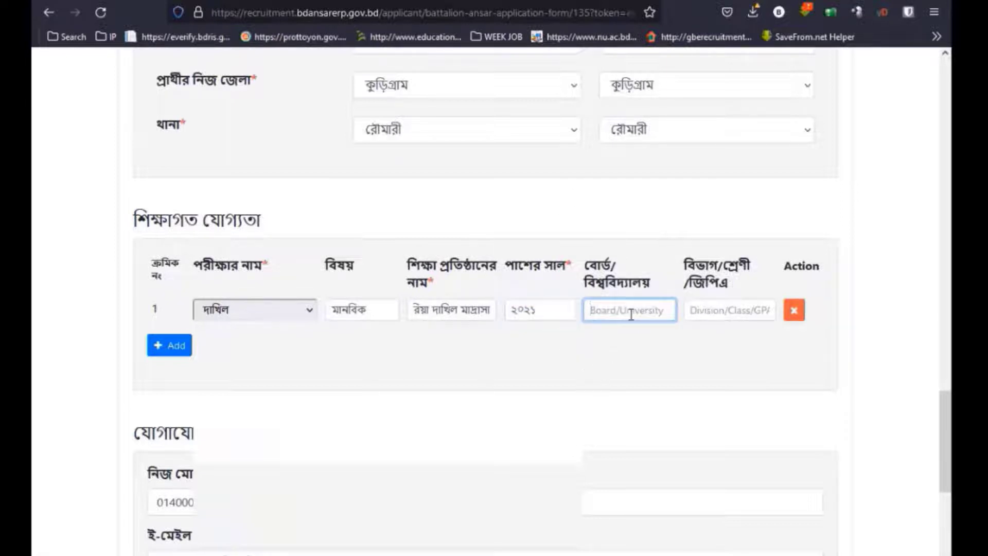
type("মাদ্রাসা")
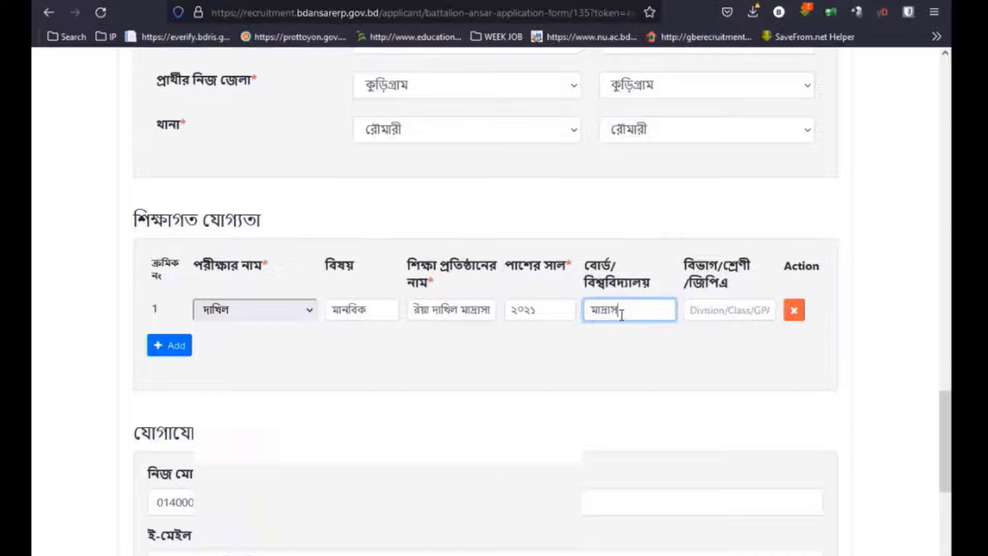
left_click(692, 326)
type("প")
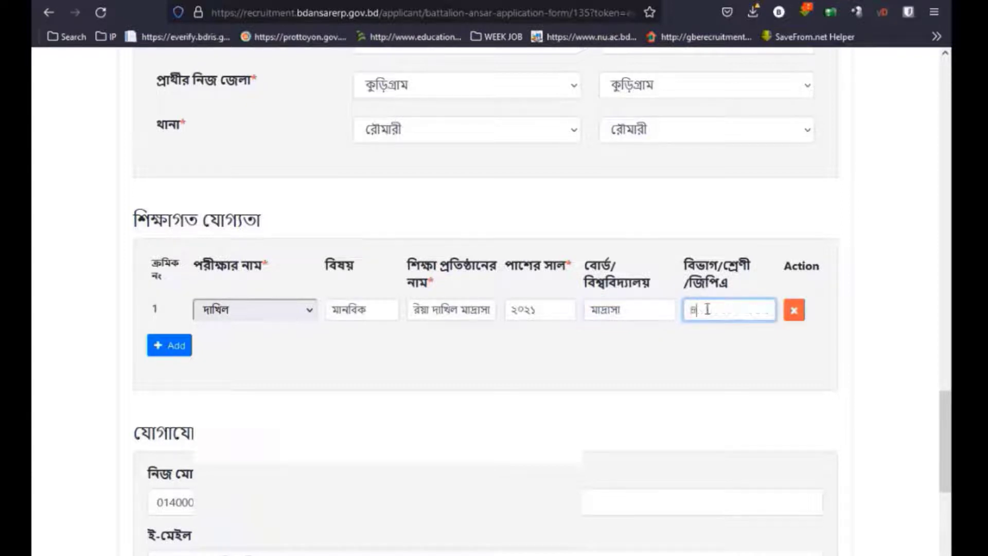
type(".৬৩")
Type the opening digits of the alternate mobile number in the contact section.
scroll(483, 308, "down", 6)
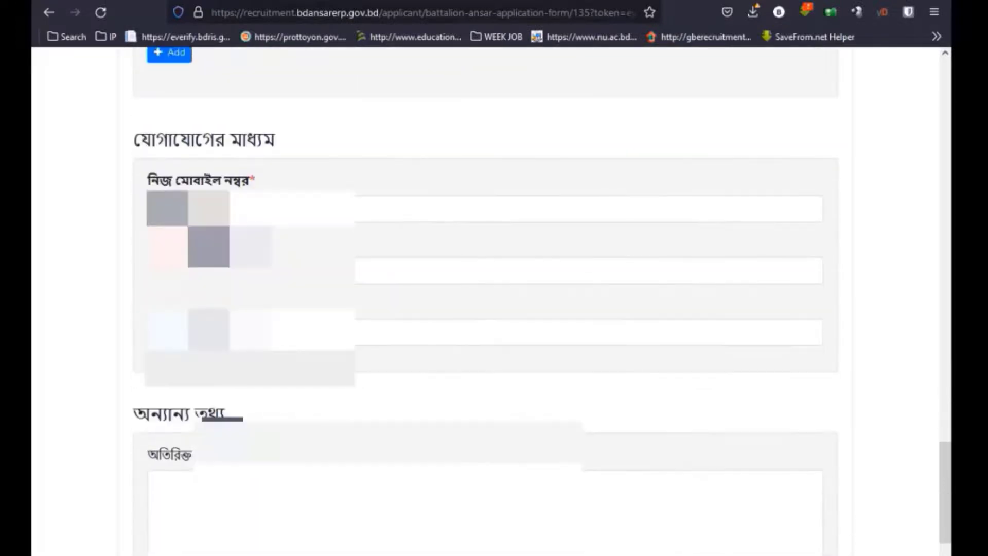
scroll(136, 264, "down", 3)
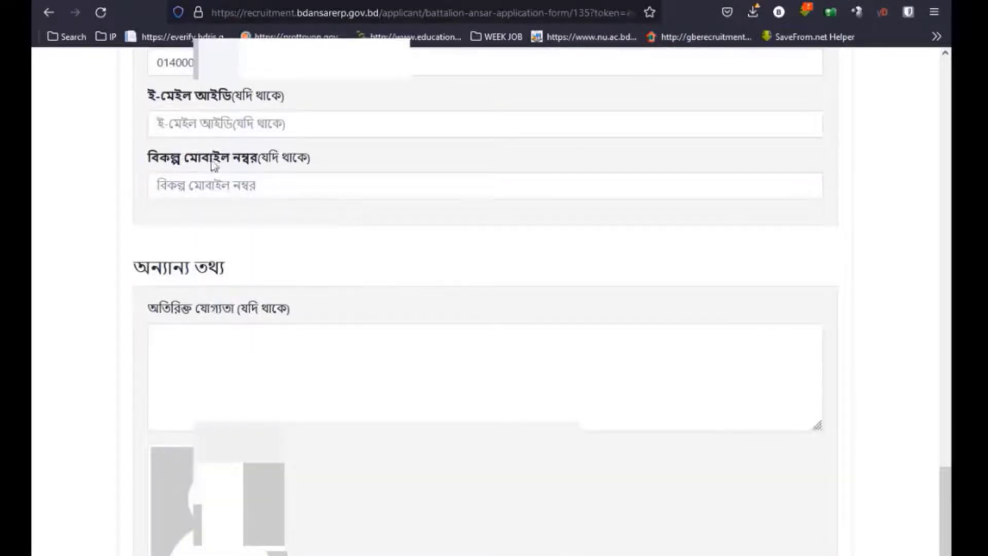
left_click(191, 187)
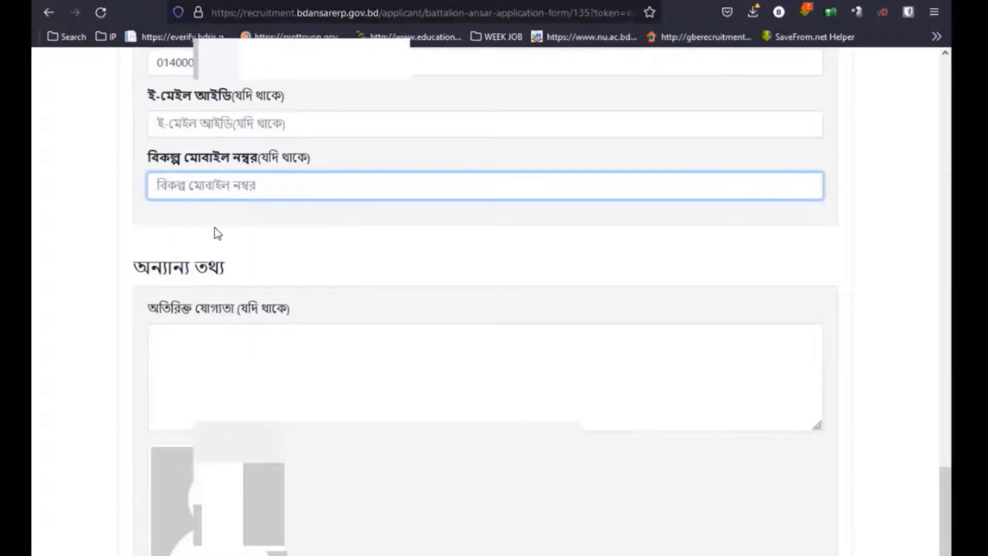
left_click(188, 187)
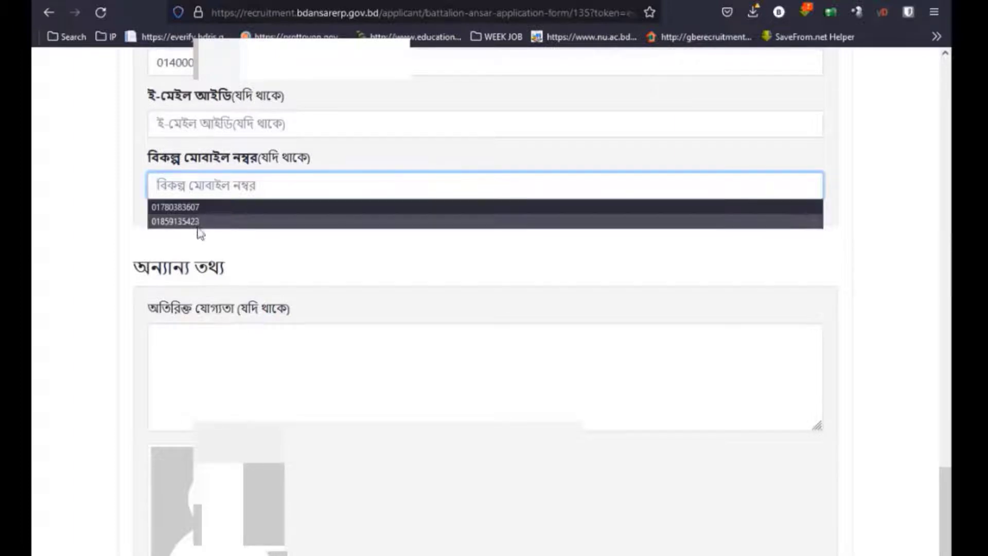
key("Escape")
scroll(106, 220, "down", 2)
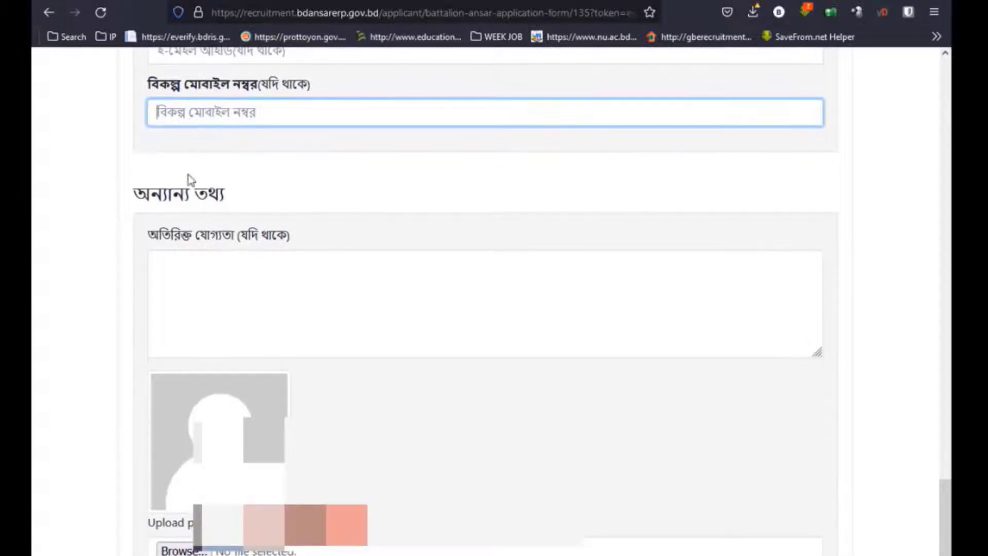
type("0")
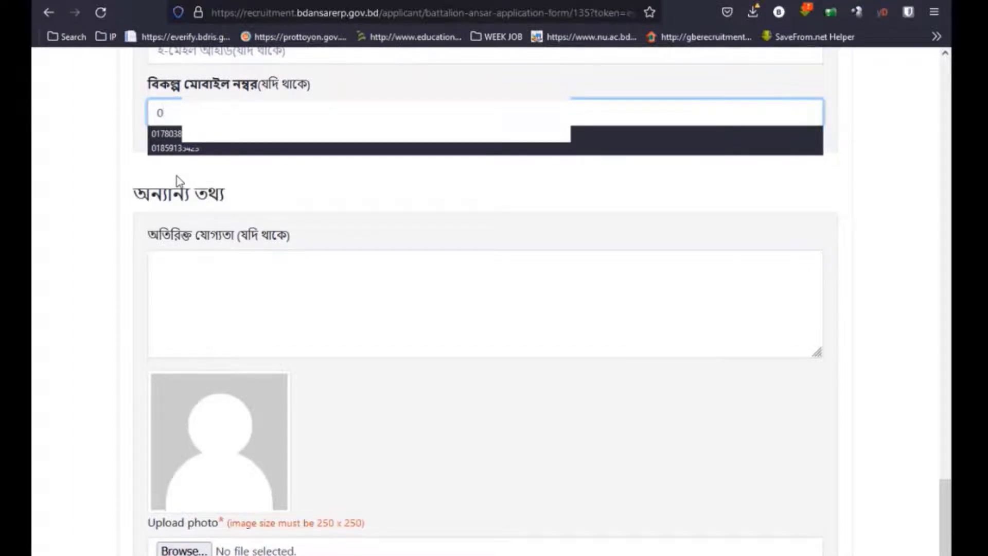
key("BackSpace")
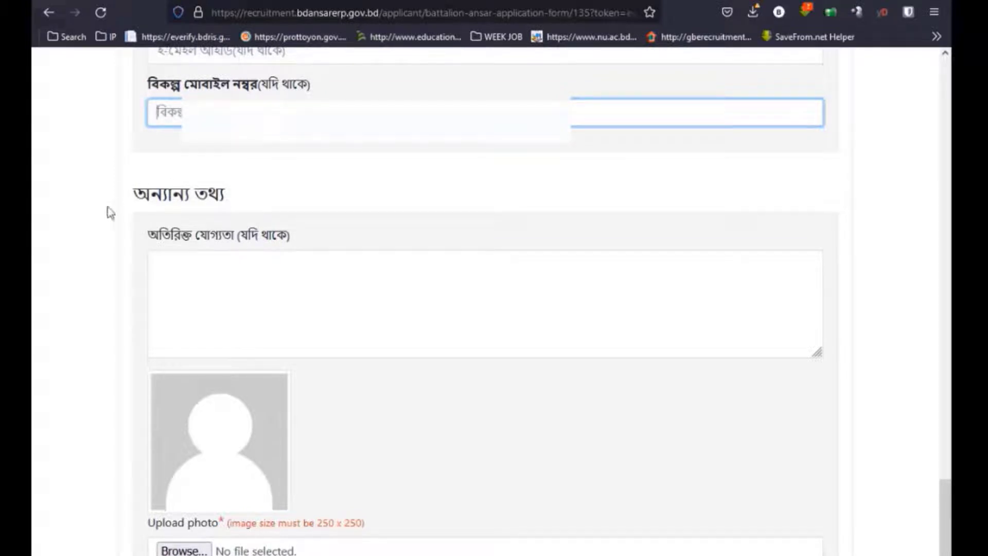
scroll(338, 339, "down", 3)
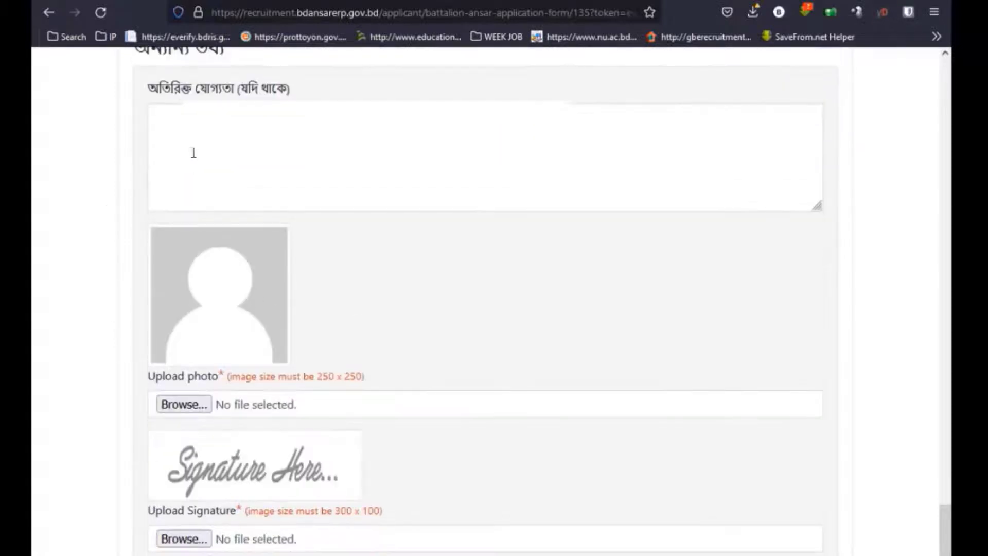
Write ক্রিকেট খেলায় পারদর্শী as the additional qualification and open the photo file chooser.
left_click(192, 152)
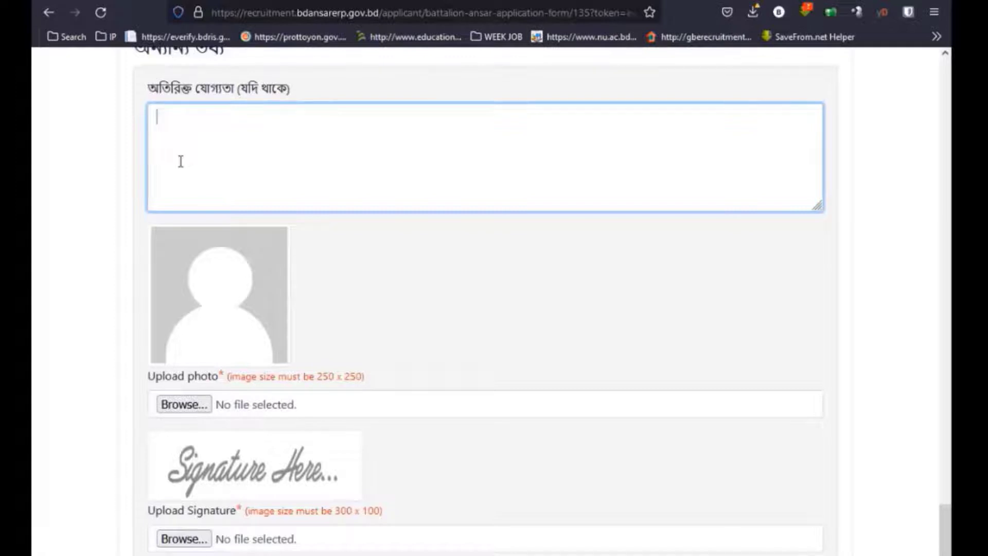
scroll(216, 139, "up", 2)
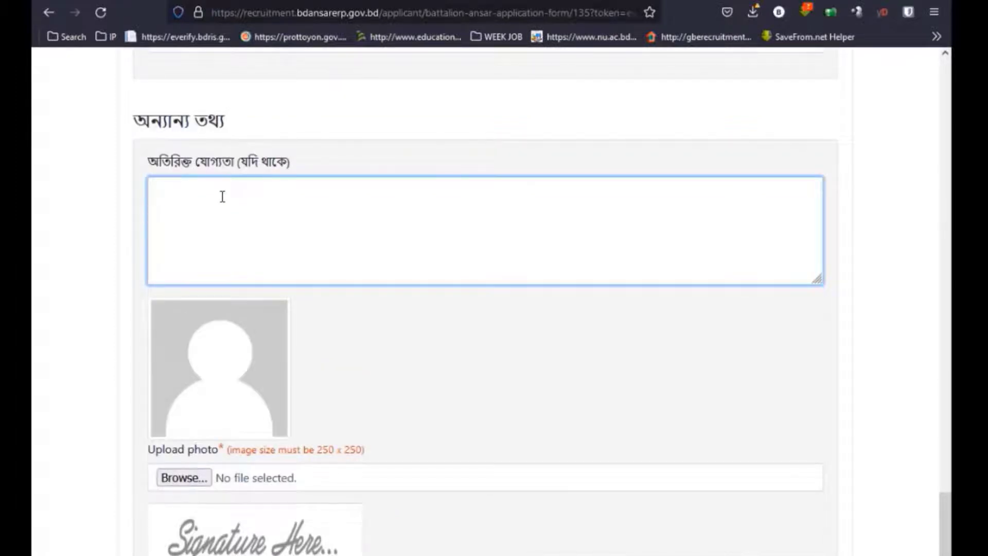
type("কিকে")
key("BackSpace")
key("BackSpace")
key("BackSpace")
key("BackSpace")
type("ক্রিকেট খেলা")
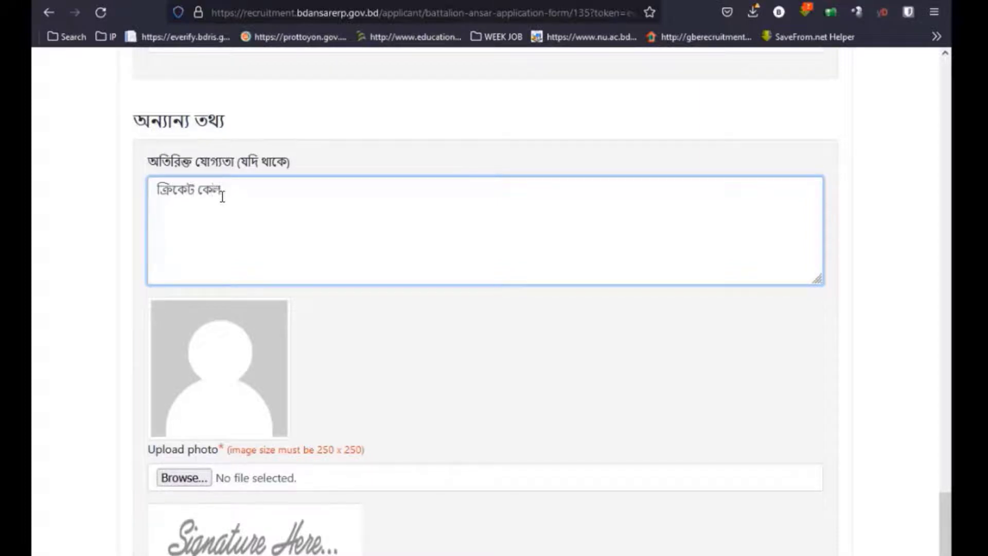
key("BackSpace")
key("BackSpace")
key("BackSpace")
key("BackSpace")
type("খেলায় পারদর্শী")
scroll(223, 294, "down", 3)
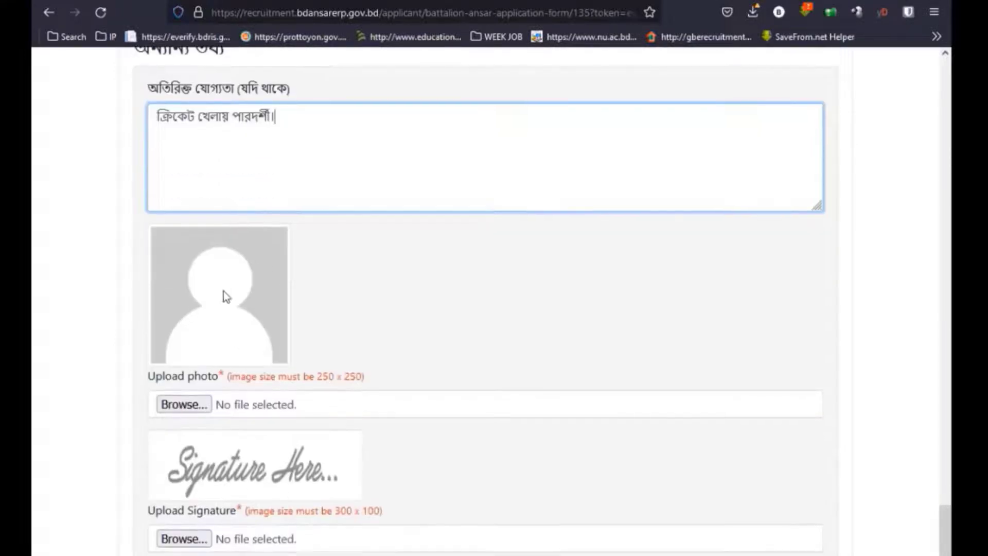
left_click(188, 333)
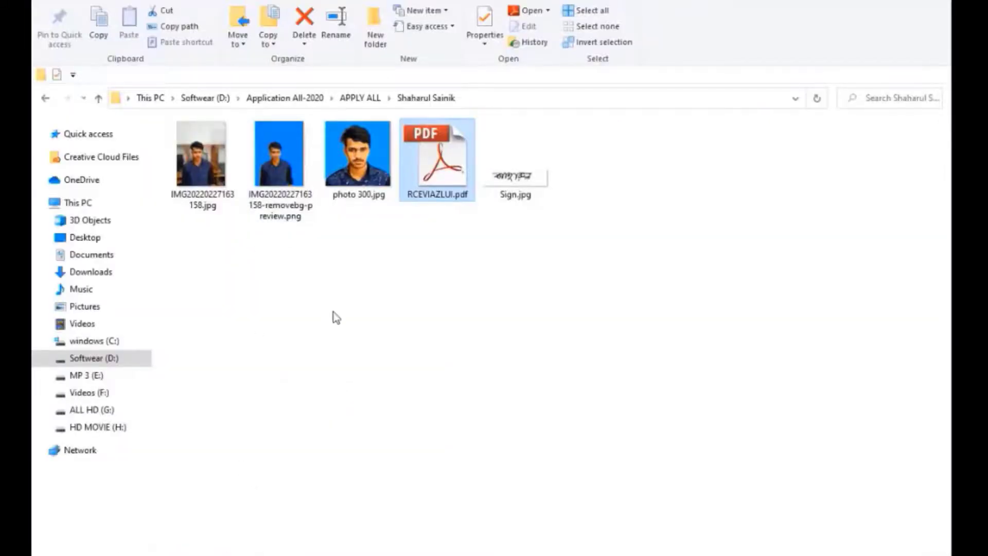
Attach photo 300.jpg from New folder (6) as the applicant photo.
left_click(349, 191)
left_click(530, 182, "ctrl")
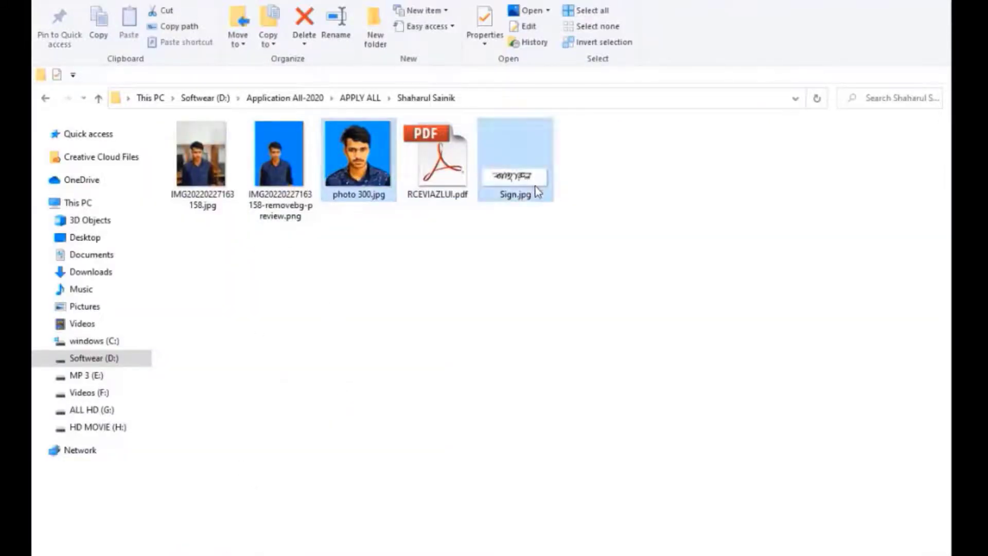
key("ctrl+c")
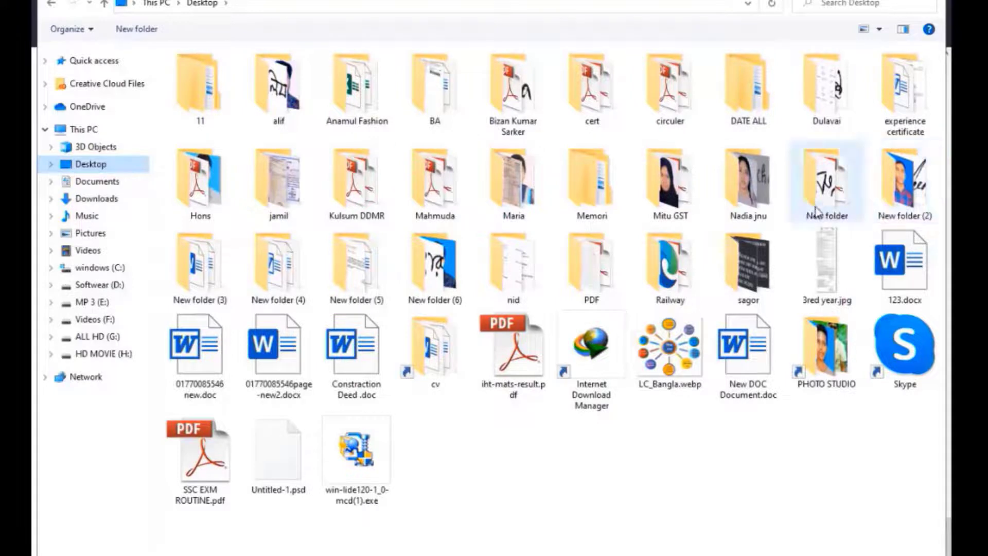
double_click(431, 270)
left_click(215, 122)
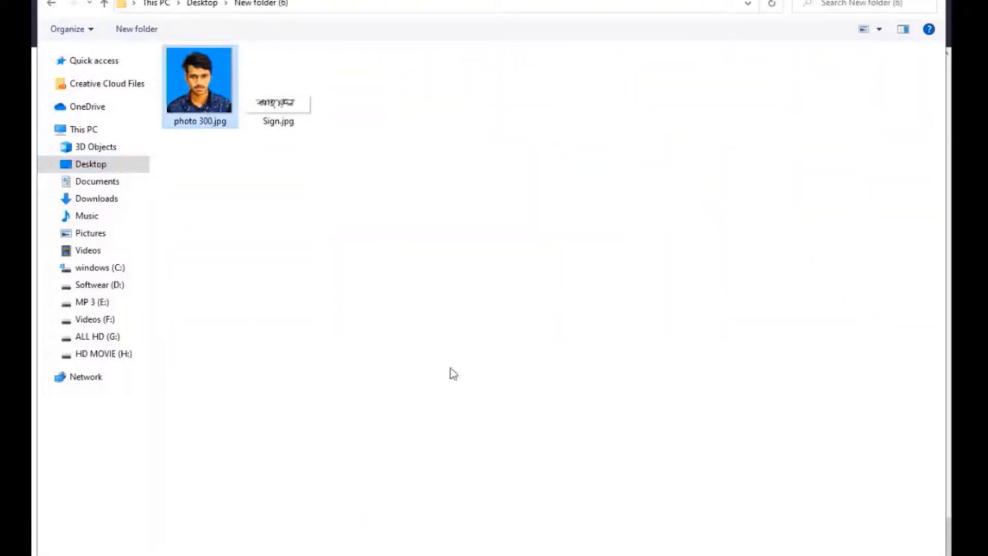
left_click(825, 555)
Attach Sign.jpg as the applicant's signature image.
scroll(427, 400, "up", 2)
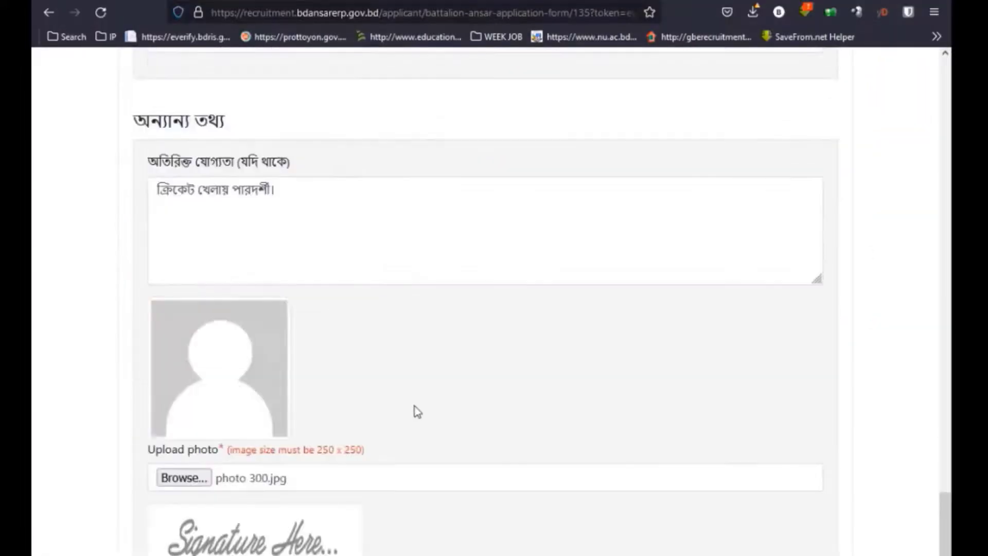
scroll(413, 404, "down", 3)
left_click(193, 391)
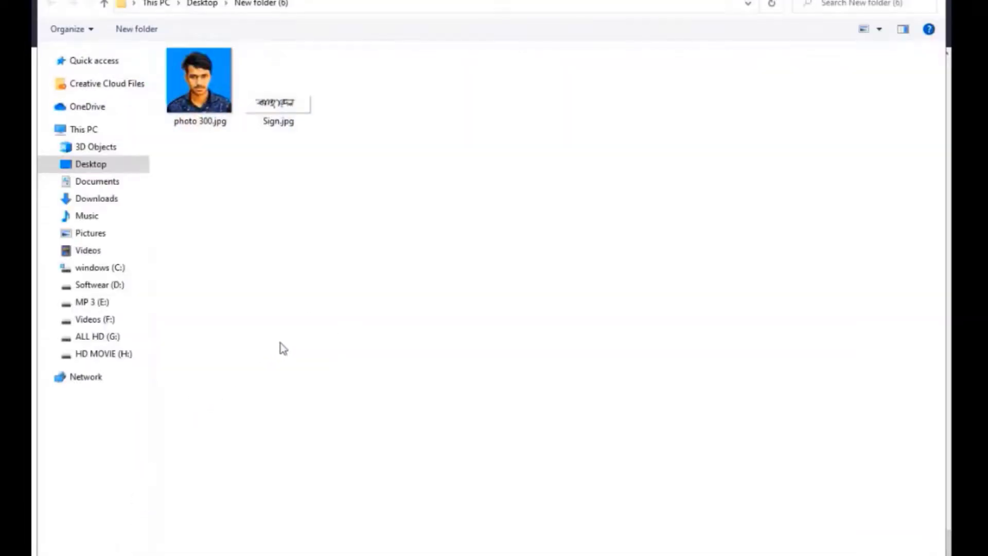
double_click(266, 121)
scroll(371, 431, "down", 3)
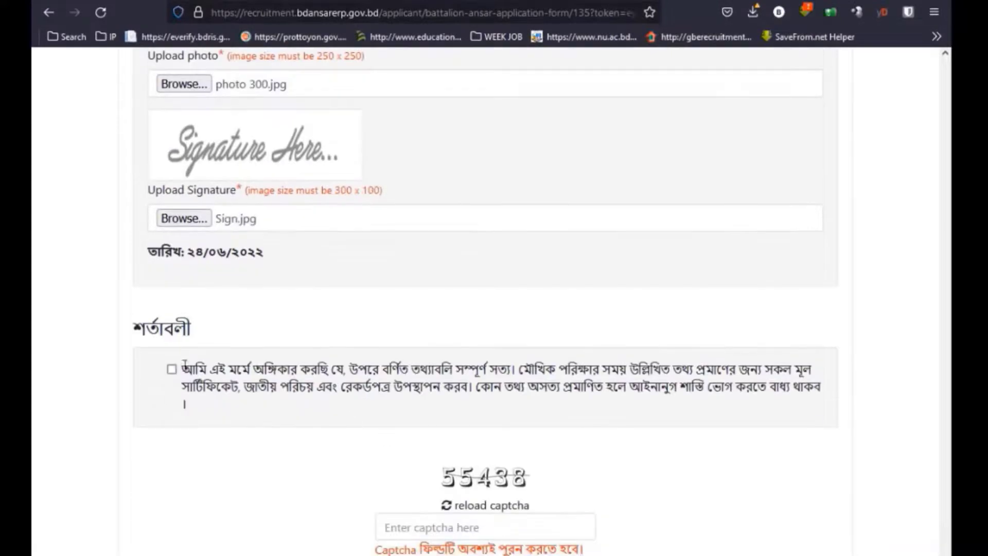
Tick the declaration, enter captcha 55438 and bring up the application preview.
left_click(172, 369)
left_click(484, 528)
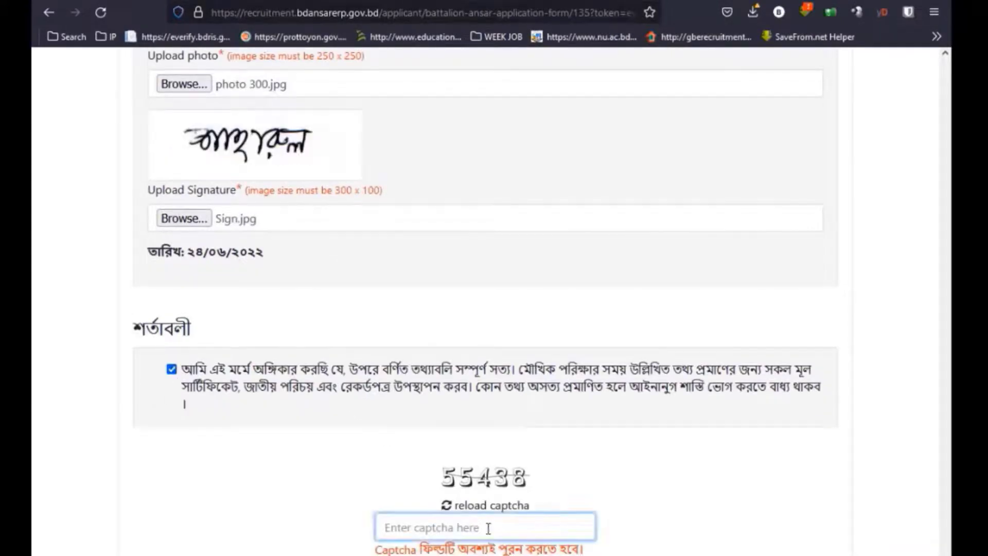
type("55438")
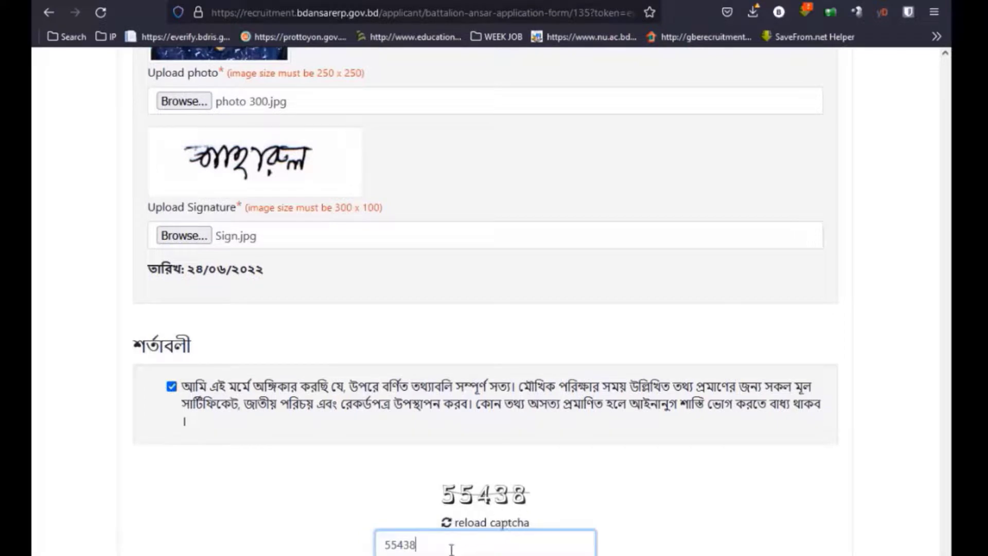
key("Tab")
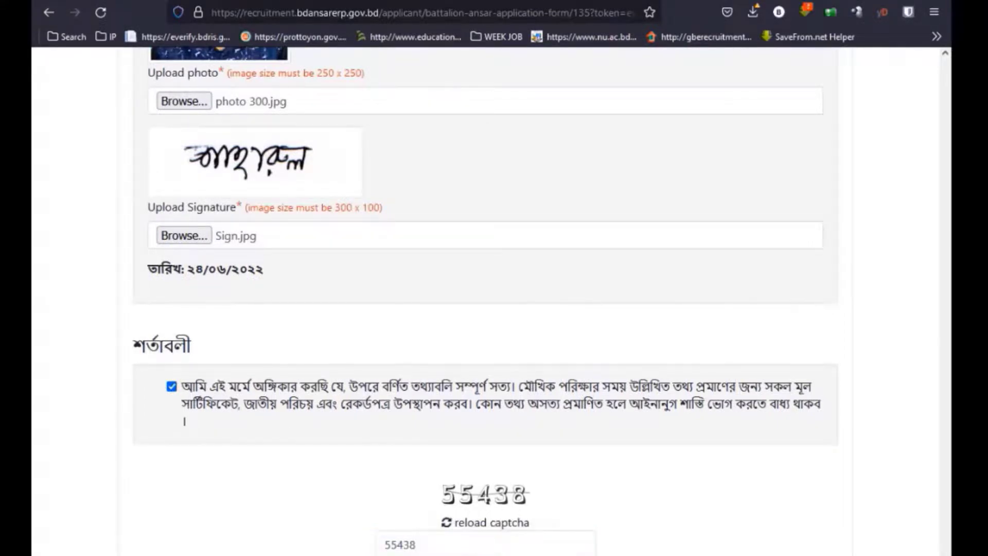
key("Return")
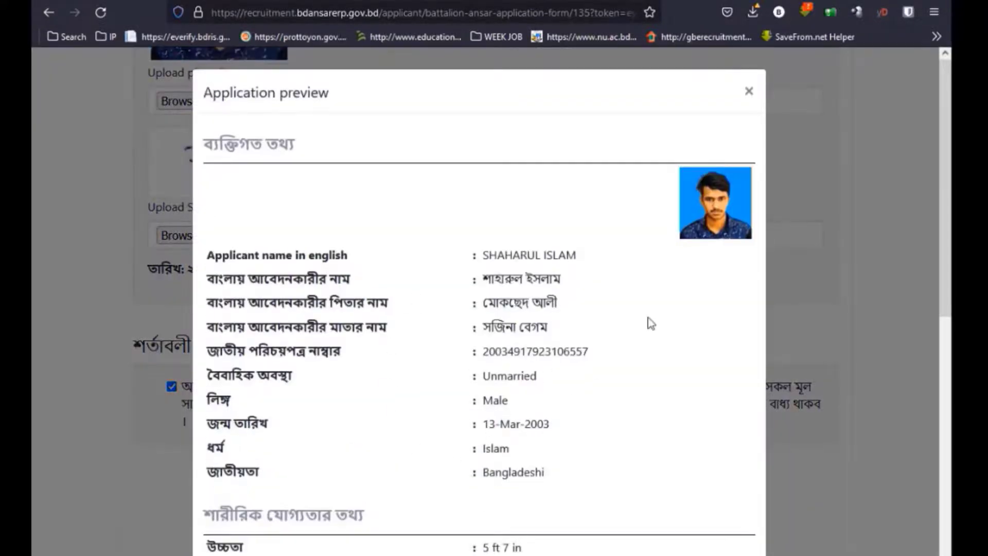
Submit the previewed application and acknowledge the alert and thank-you messages.
scroll(595, 307, "down", 15)
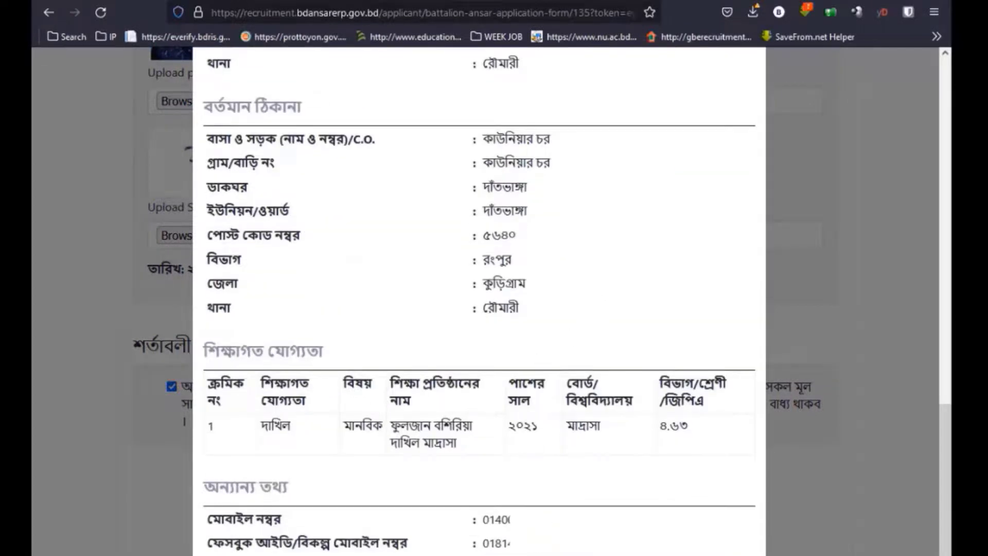
scroll(617, 412, "up", 8)
scroll(672, 273, "down", 8)
left_click(557, 390)
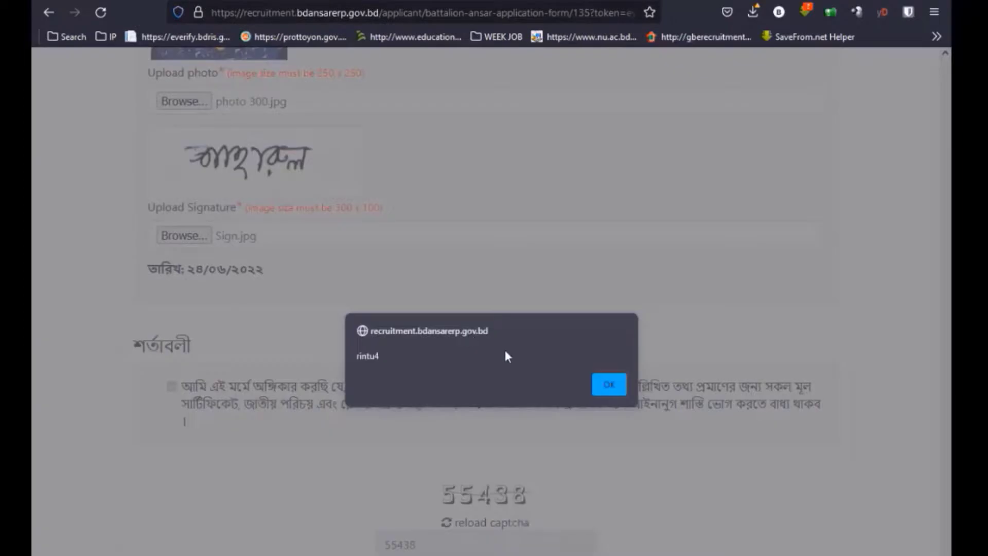
left_click(608, 386)
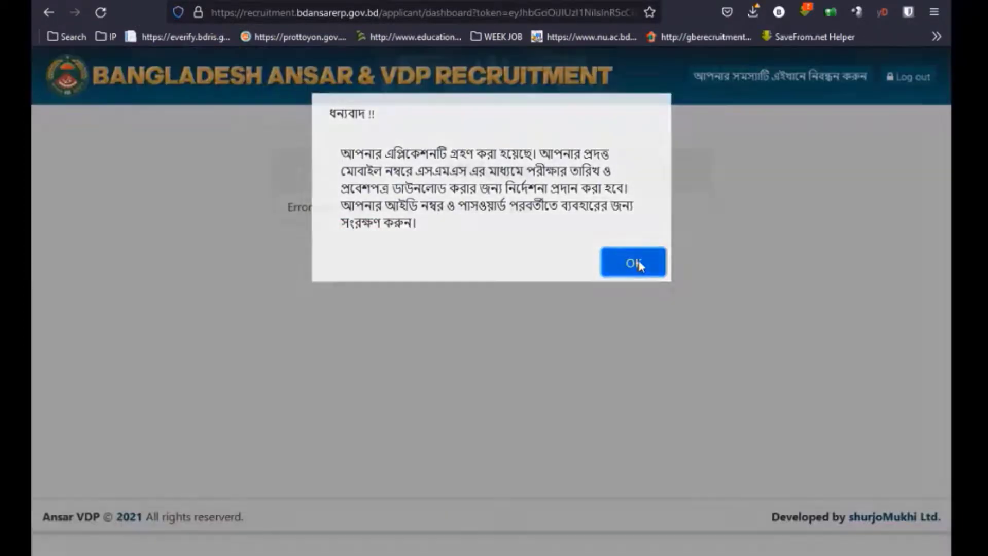
left_click(633, 264)
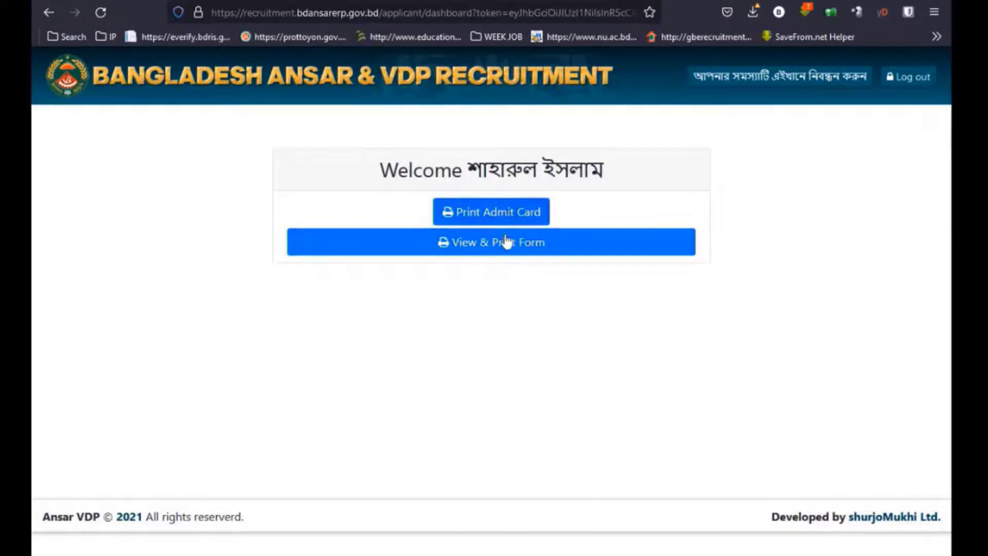
Open View & Print Form and look through the 23rd batch Battalion Ansar application.
left_click(507, 241)
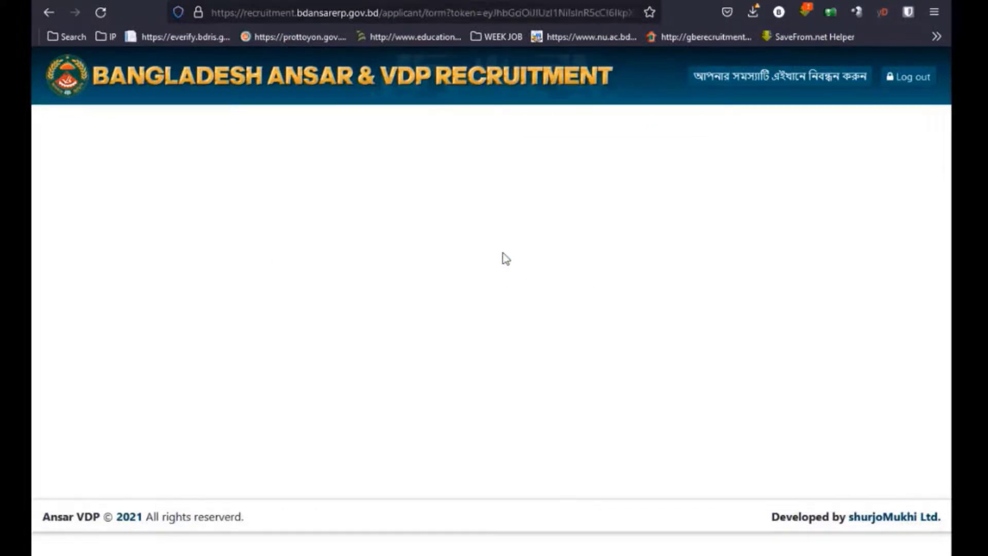
scroll(494, 258, "down", 5)
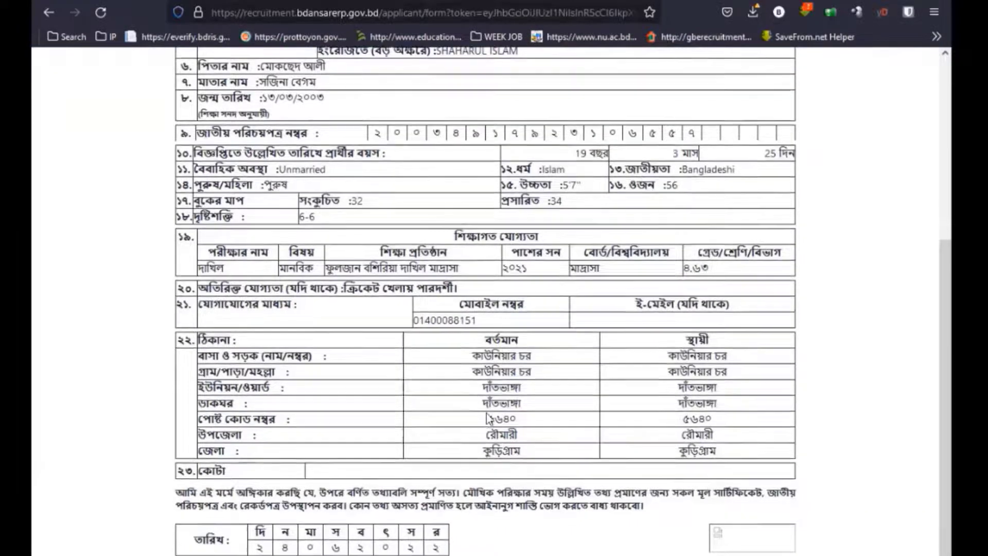
scroll(245, 196, "up", 5)
scroll(242, 191, "down", 5)
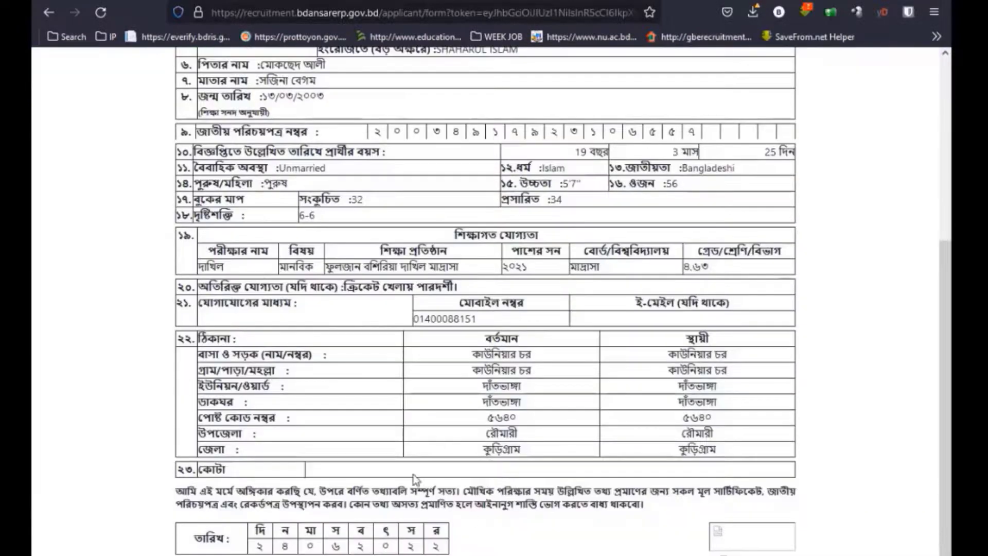
scroll(463, 489, "up", 5)
scroll(622, 324, "down", 5)
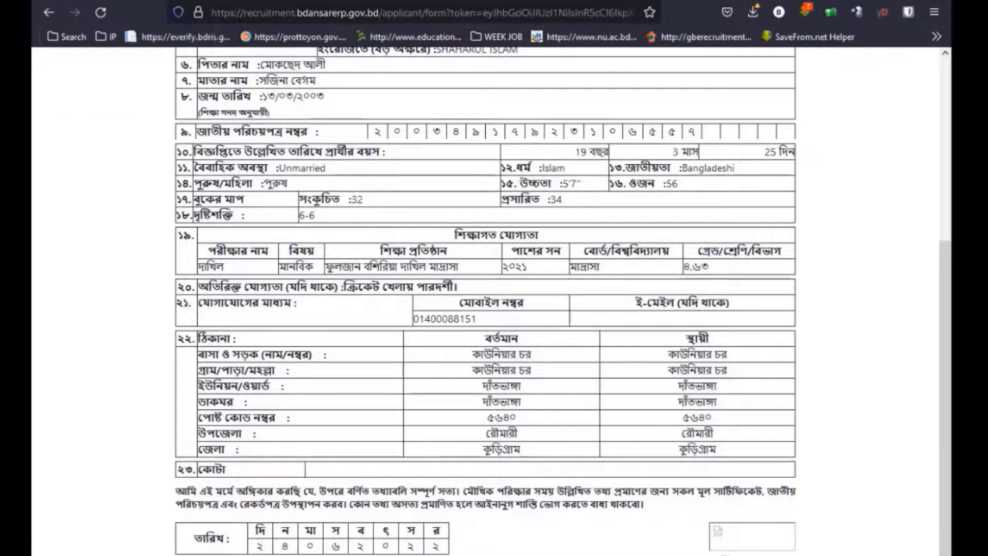
scroll(395, 150, "up", 5)
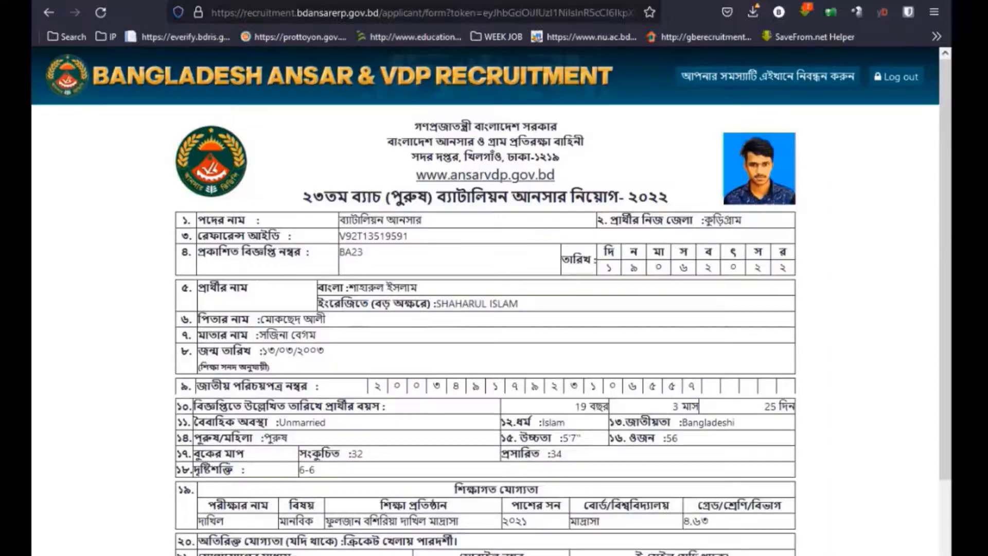
Open Firefox's print preview of the form, then close it and review the page.
left_click(935, 13)
left_click(779, 273)
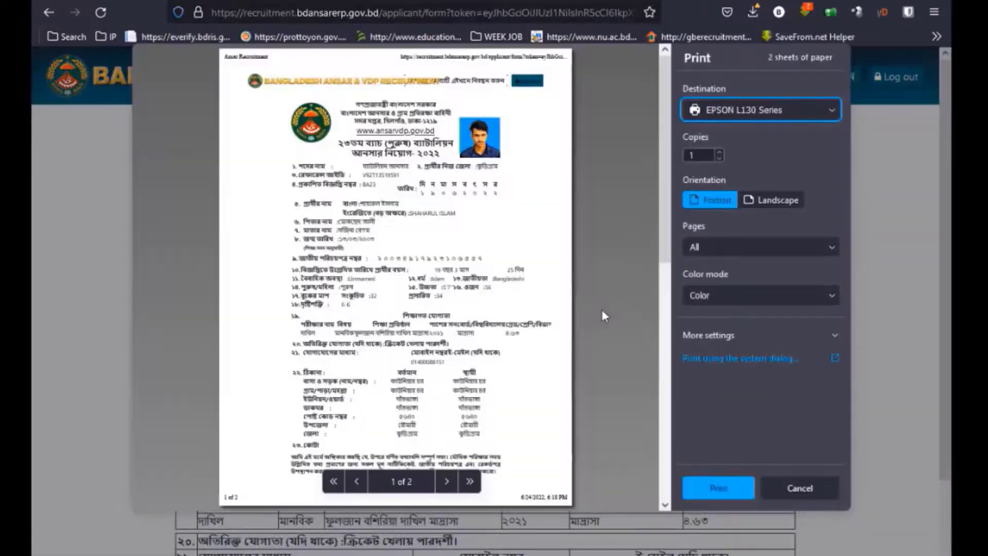
scroll(587, 311, "down", 10)
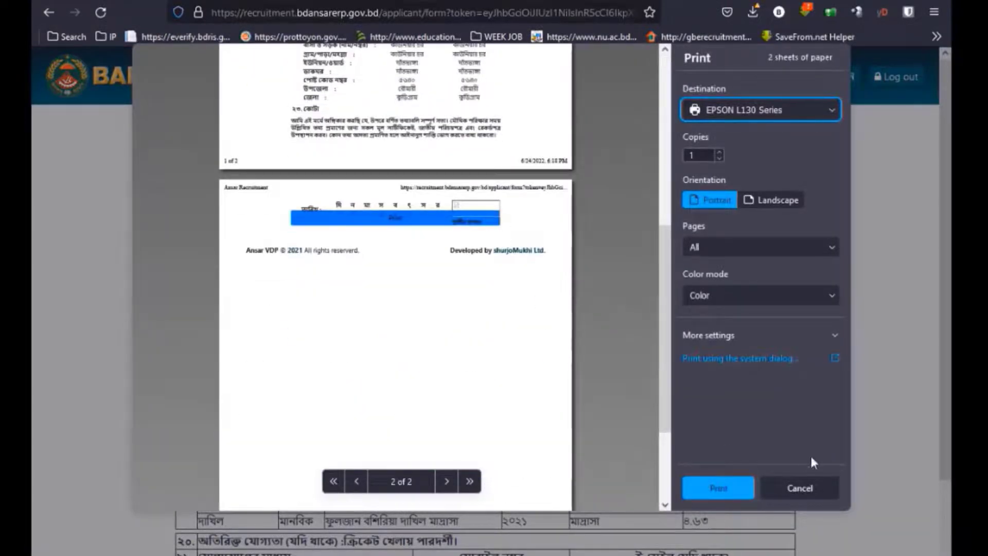
left_click(801, 488)
scroll(499, 447, "down", 2)
scroll(498, 453, "down", 3)
scroll(517, 484, "up", 6)
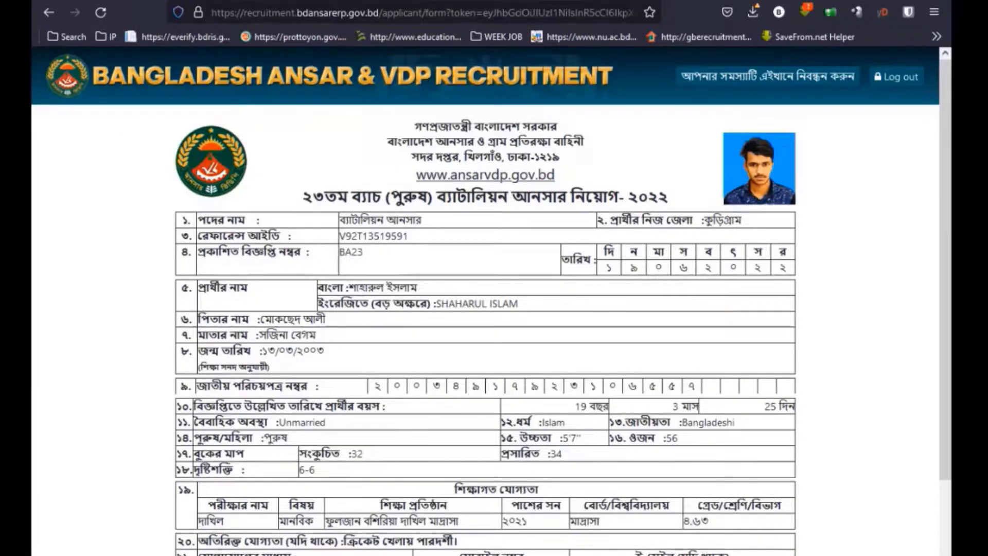
scroll(452, 356, "down", 5)
scroll(592, 378, "down", 5)
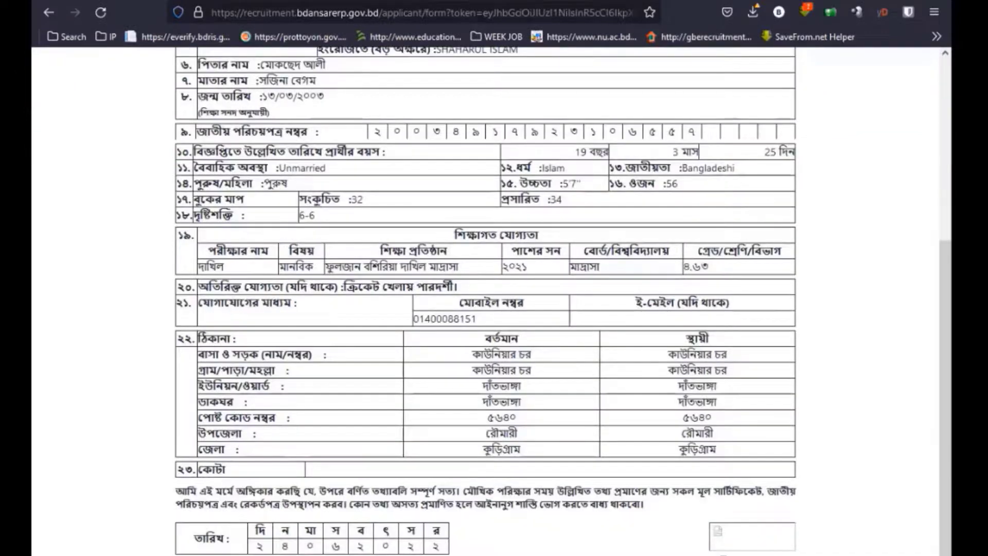
Print the form with destination Save to PDF and save it on the Desktop.
left_click(936, 11)
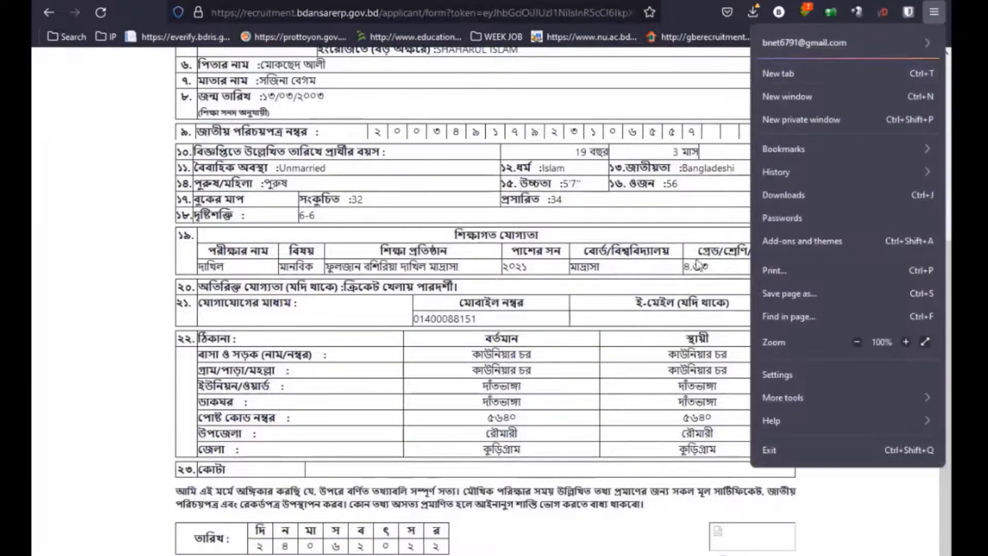
left_click(783, 270)
left_click(723, 111)
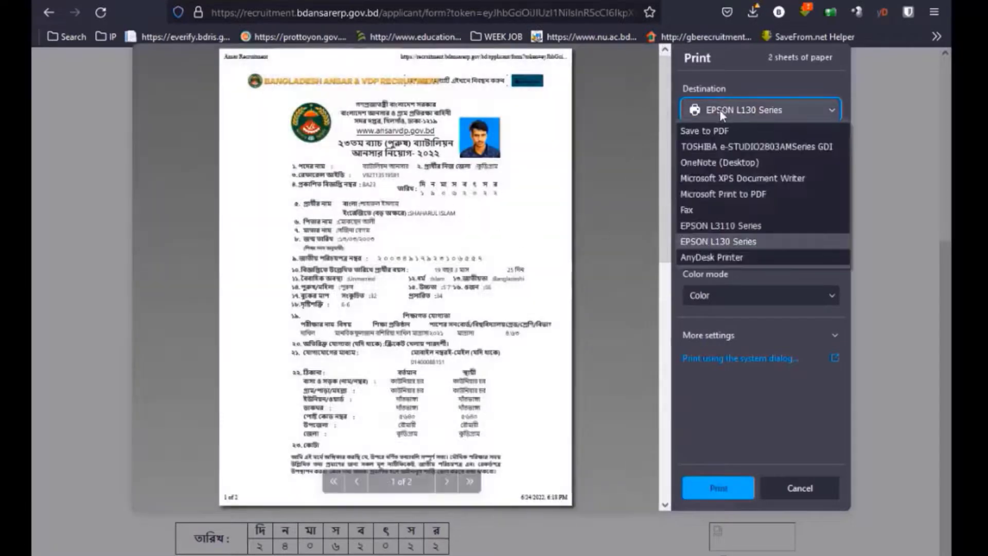
left_click(704, 130)
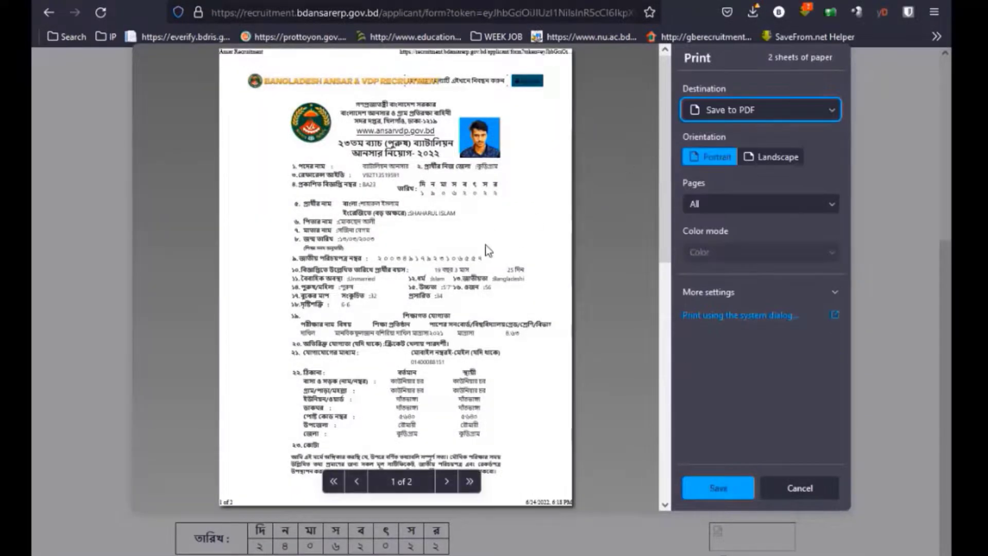
scroll(487, 247, "down", 5)
left_click(743, 486)
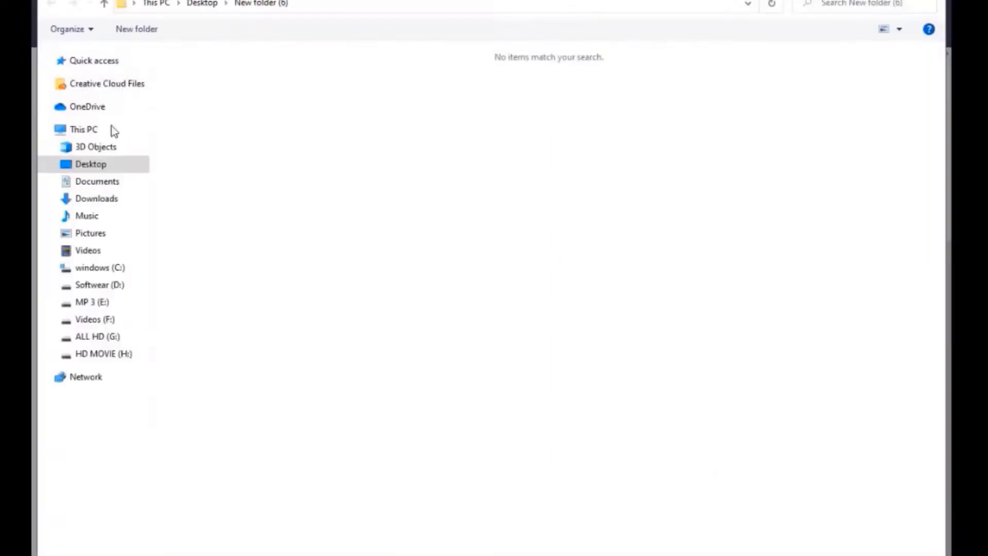
left_click(103, 179)
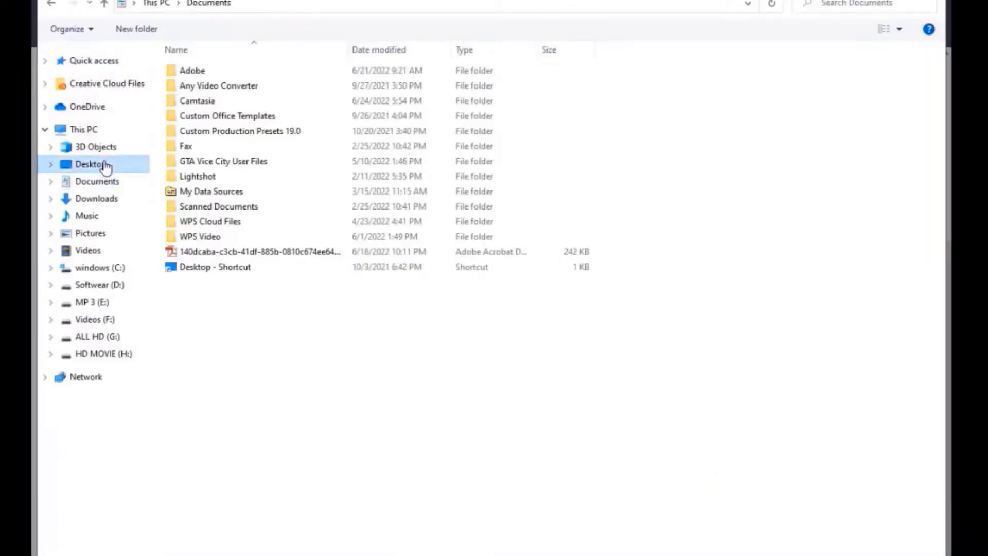
left_click(101, 165)
key("Return")
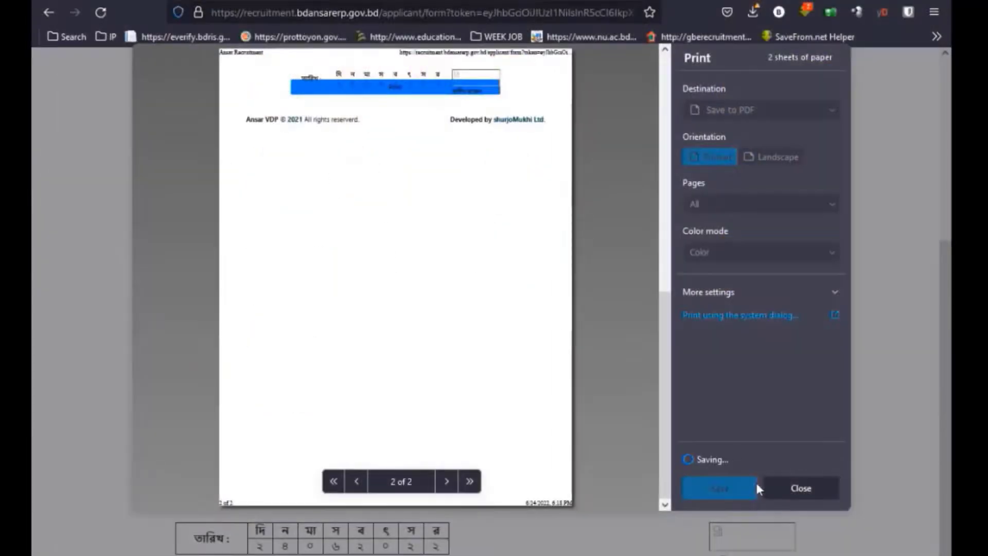
scroll(517, 450, "up", 5)
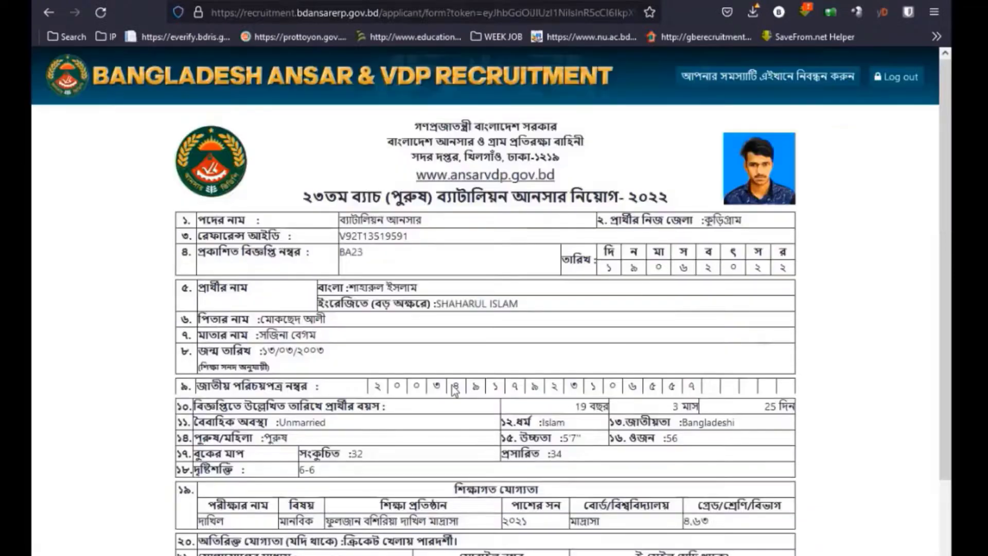
Open the admit card from the dashboard, review it and start printing it.
left_click(49, 14)
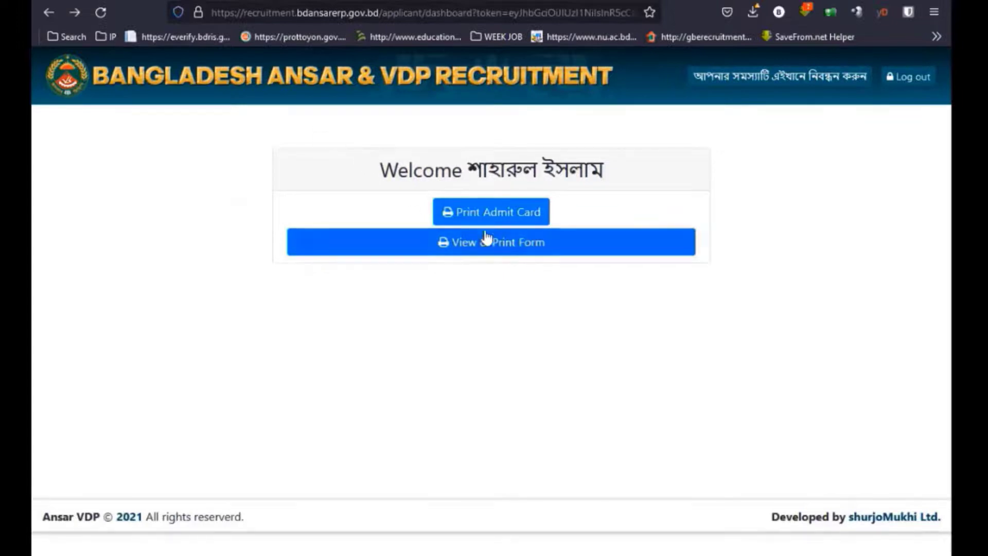
left_click(483, 212)
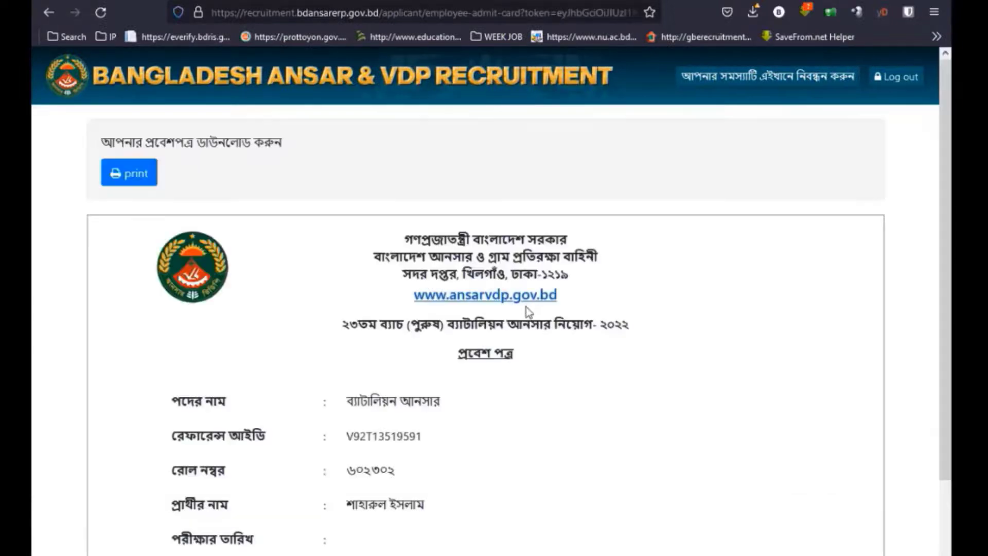
scroll(525, 335, "down", 10)
scroll(452, 380, "up", 9)
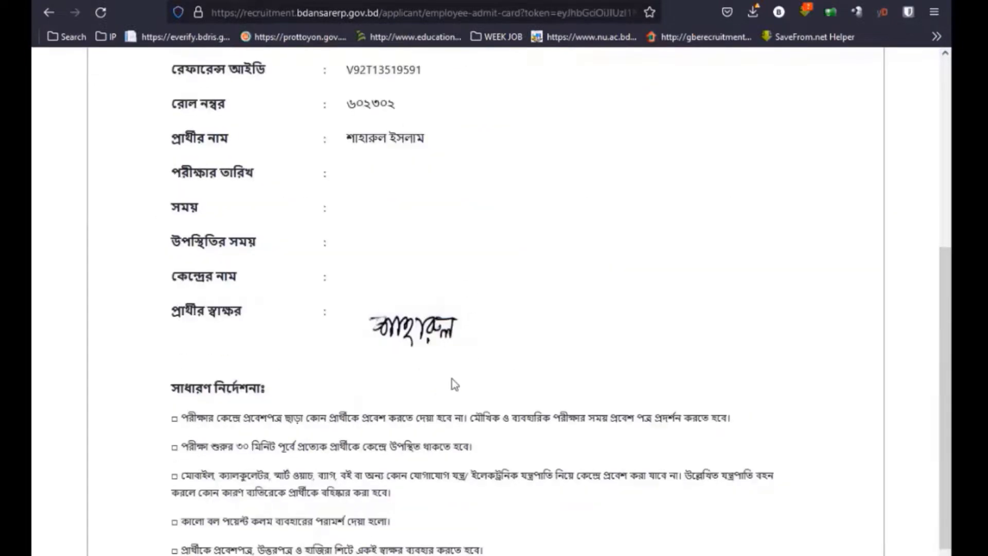
scroll(425, 383, "down", 10)
scroll(339, 234, "up", 9)
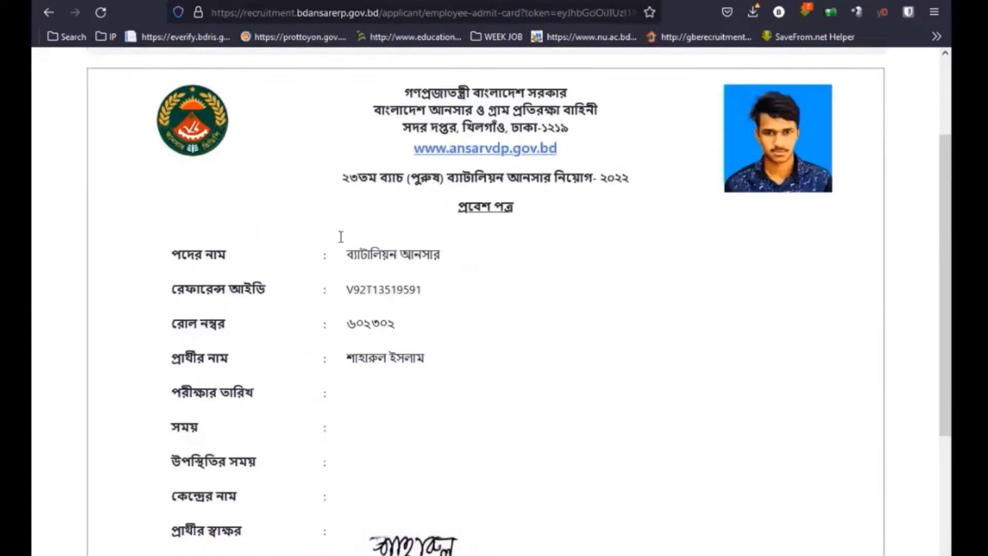
scroll(203, 183, "up", 3)
left_click(143, 175)
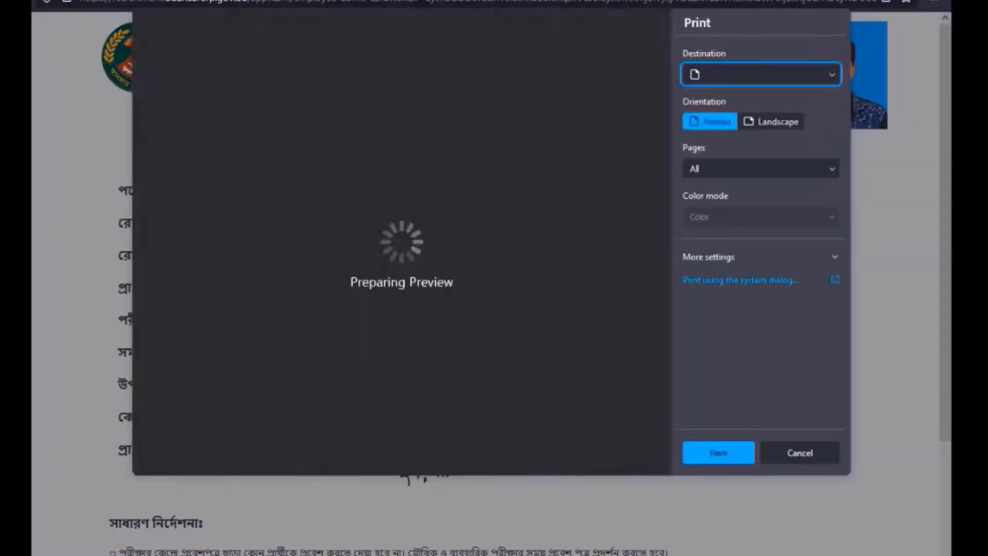
Save the admit card as a PDF on the Desktop.
scroll(404, 282, "down", 8)
scroll(402, 282, "up", 10)
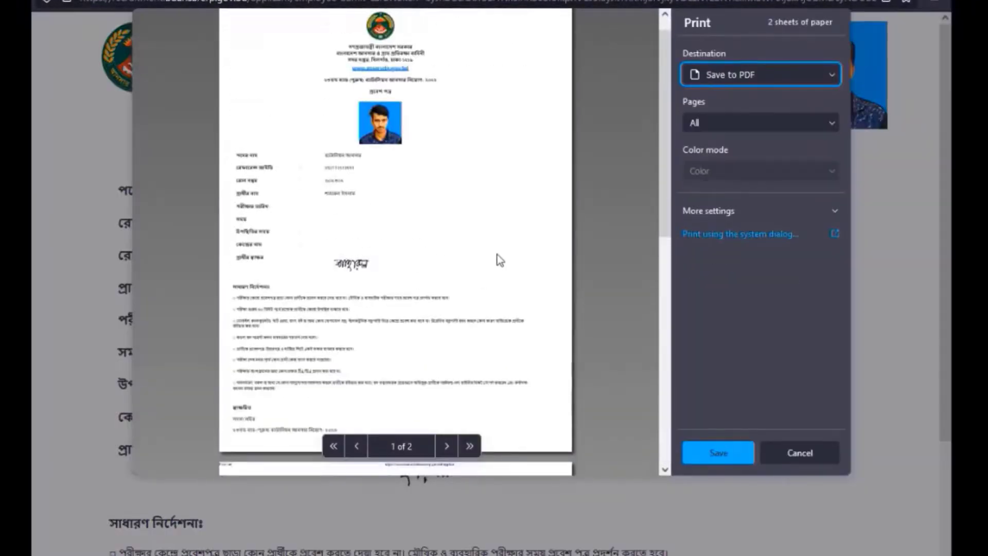
left_click(721, 452)
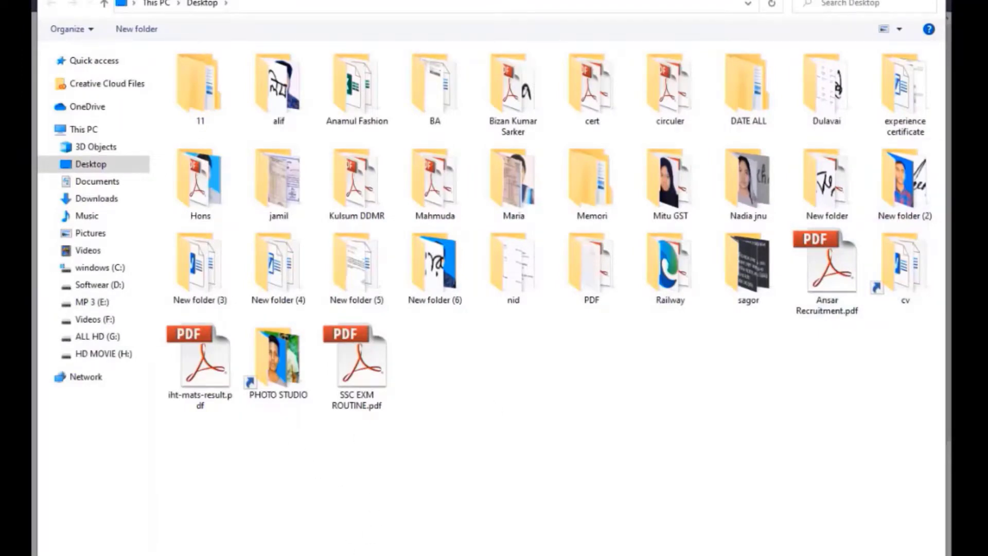
key("Return")
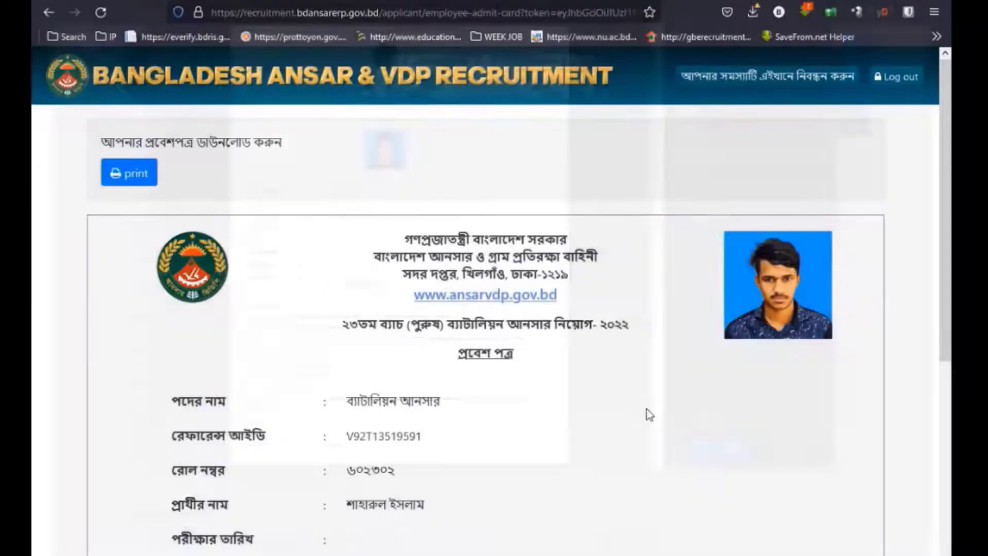
Reopen the admit card's print dialog and cancel it without printing.
scroll(649, 415, "down", 5)
scroll(544, 371, "up", 5)
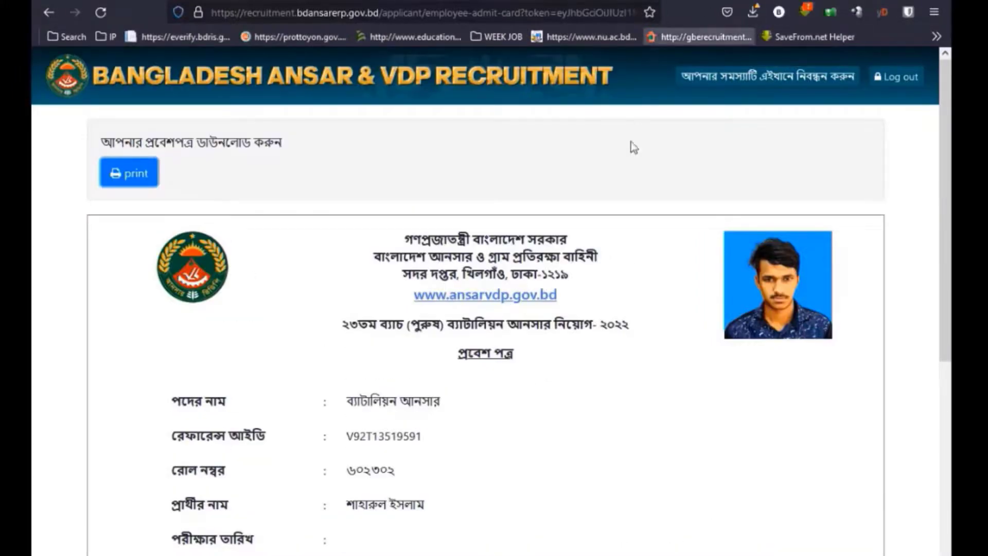
left_click(129, 175)
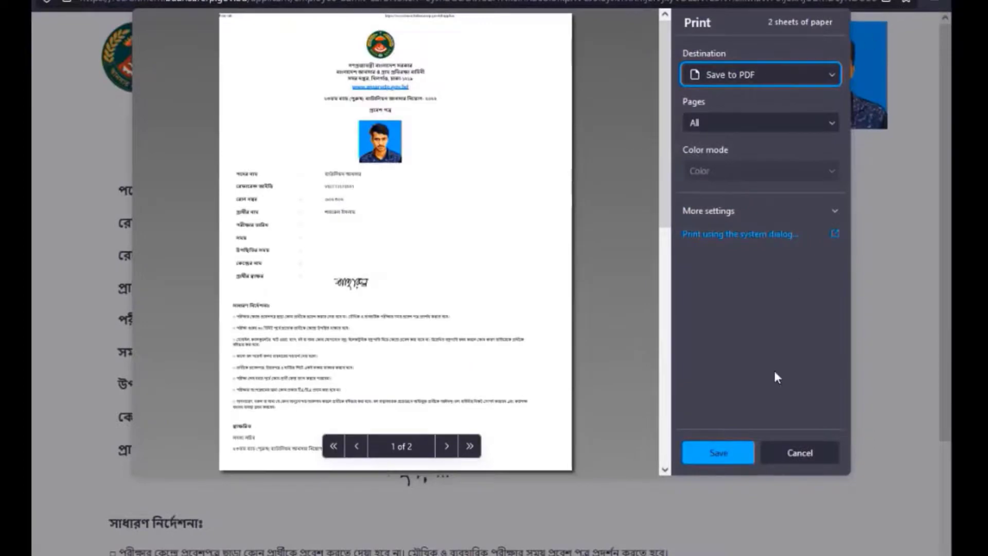
left_click(799, 452)
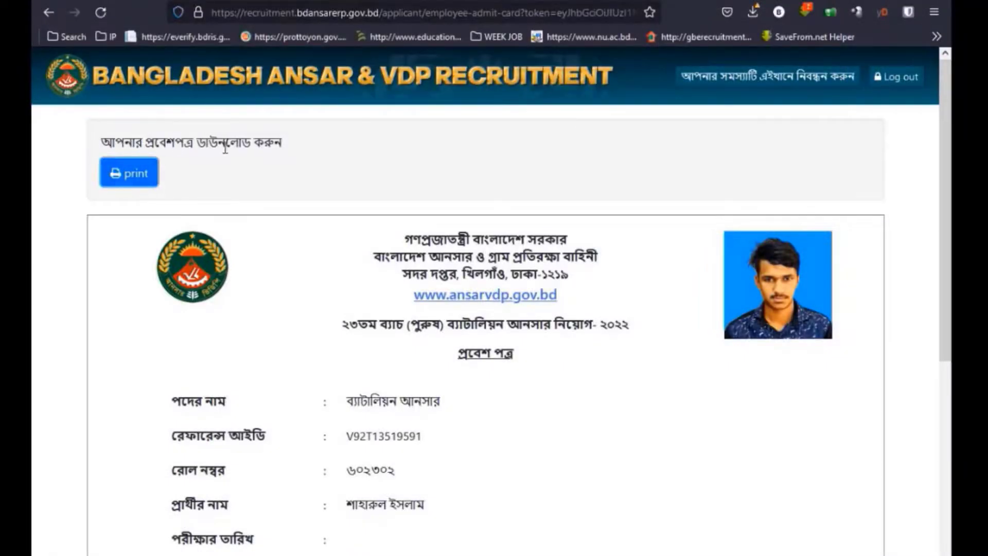
Print both admit card pages on the EPSON L130 Series printer.
left_click(133, 183)
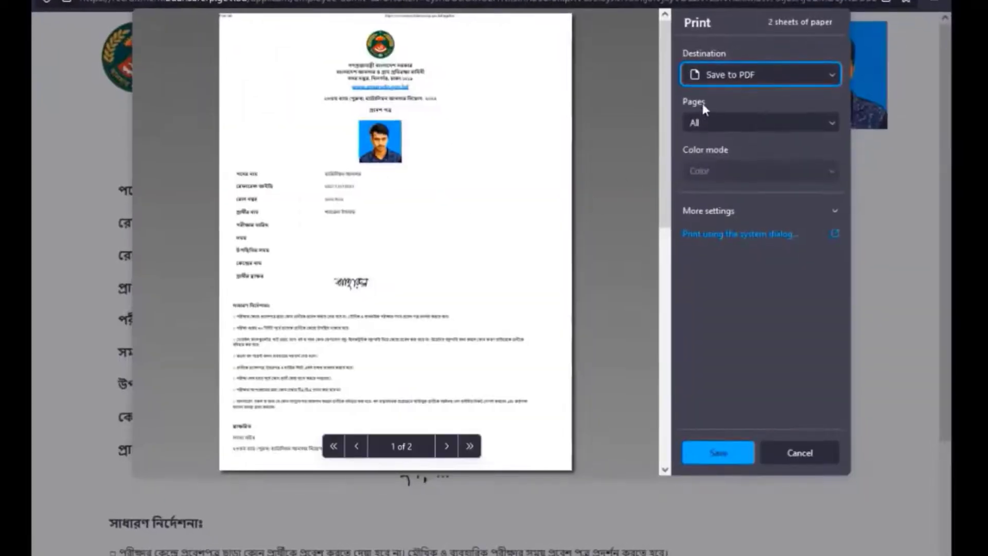
left_click(703, 75)
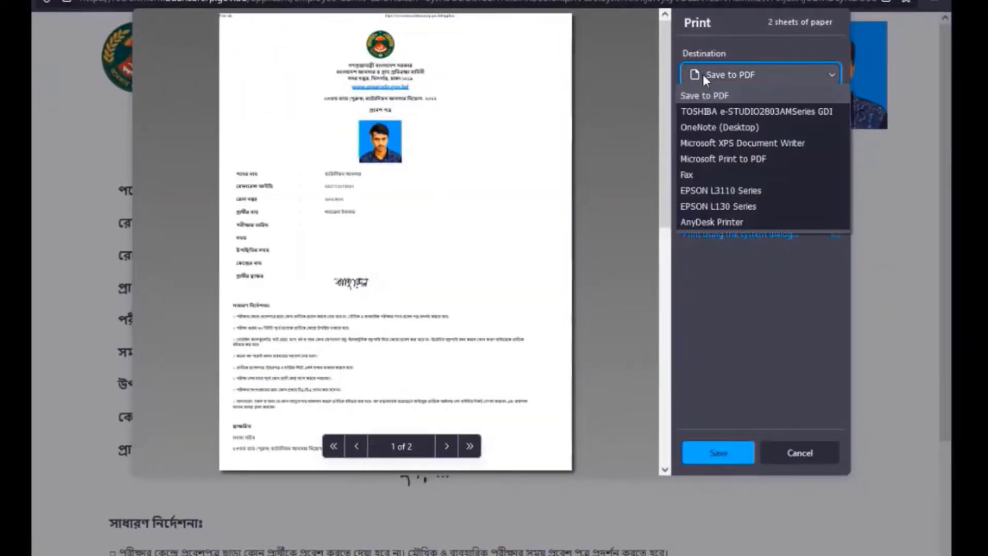
left_click(727, 206)
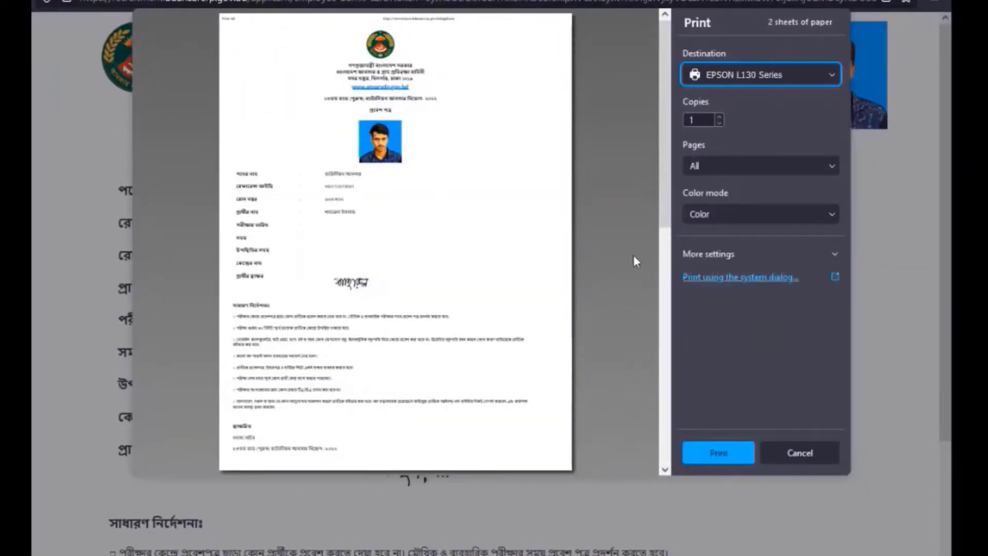
scroll(578, 258, "down", 2)
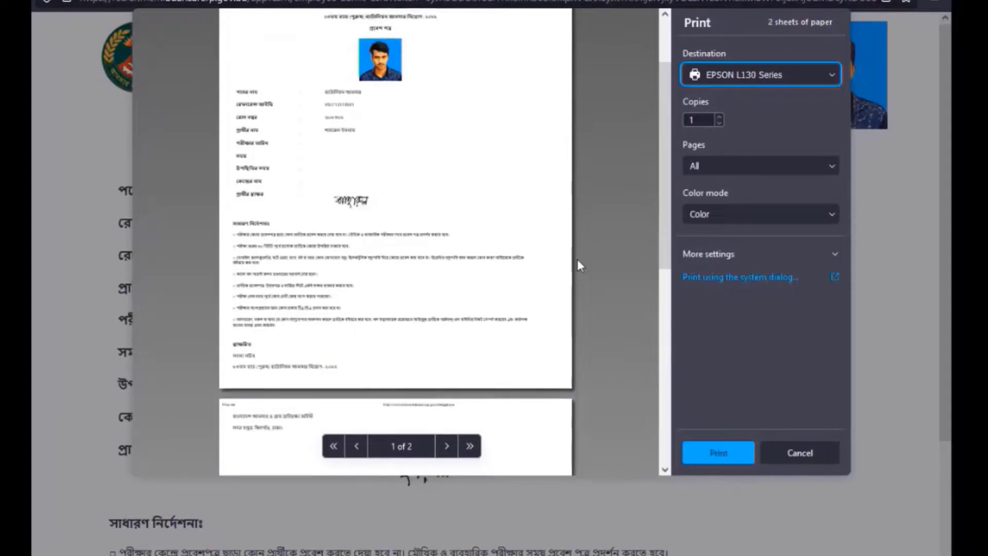
left_click(704, 455)
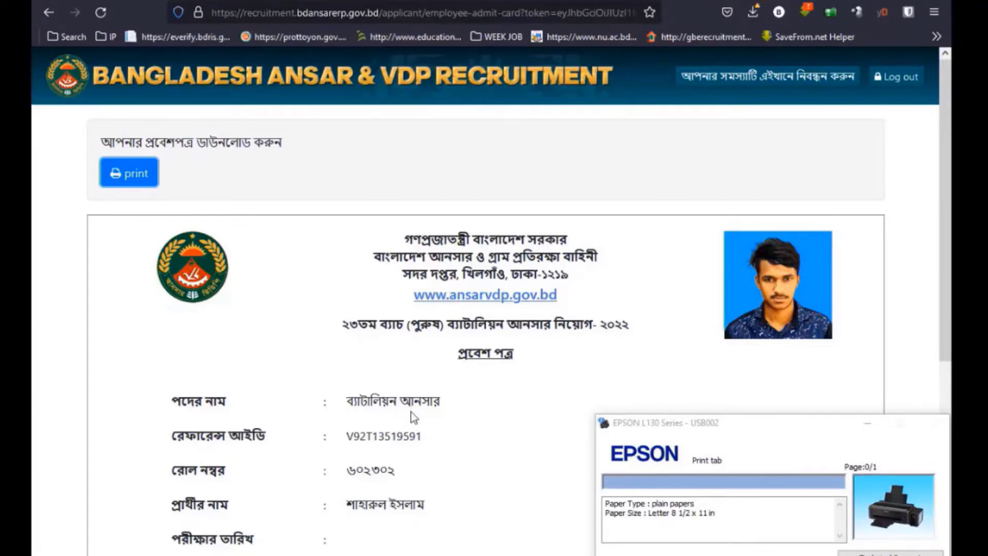
Go back to the applicant dashboard, which now shows a loading error.
scroll(414, 417, "down", 10)
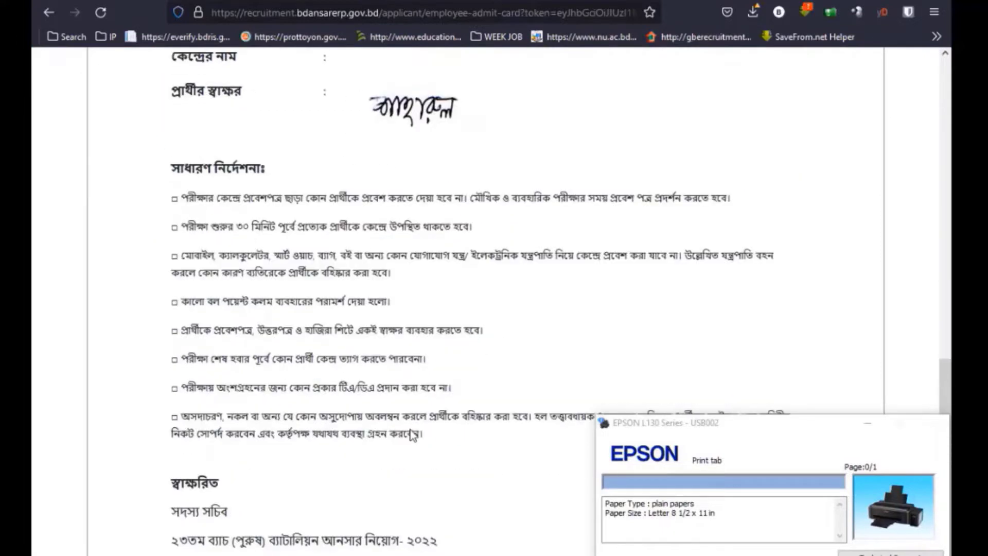
scroll(412, 430, "up", 10)
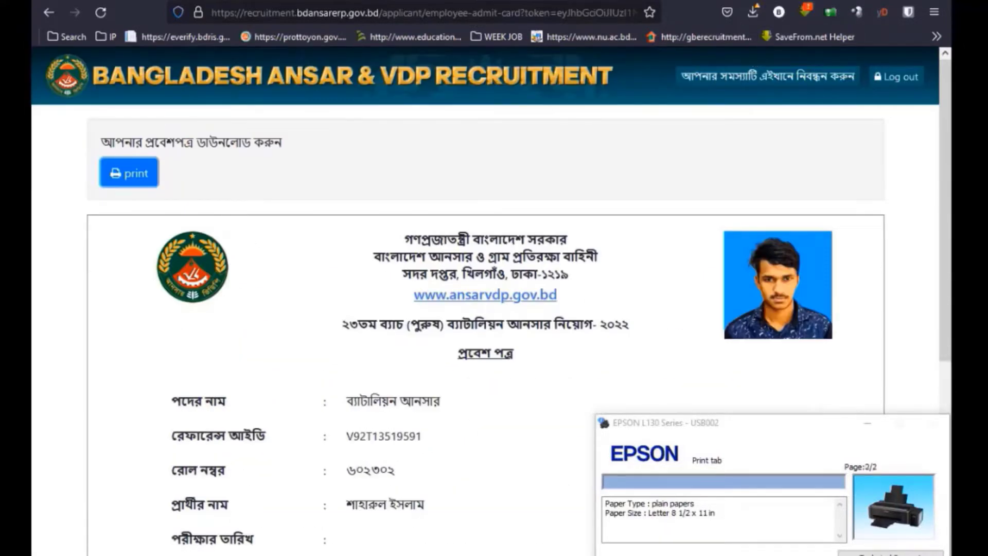
left_click(48, 15)
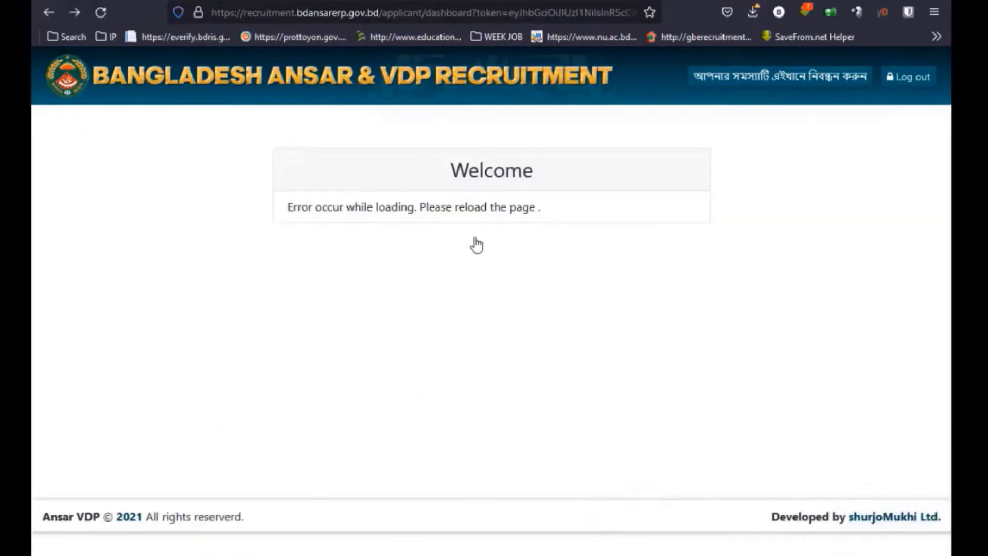
Open the filled application form and print it on the EPSON L130 Series via Firefox's Print menu.
left_click(496, 247)
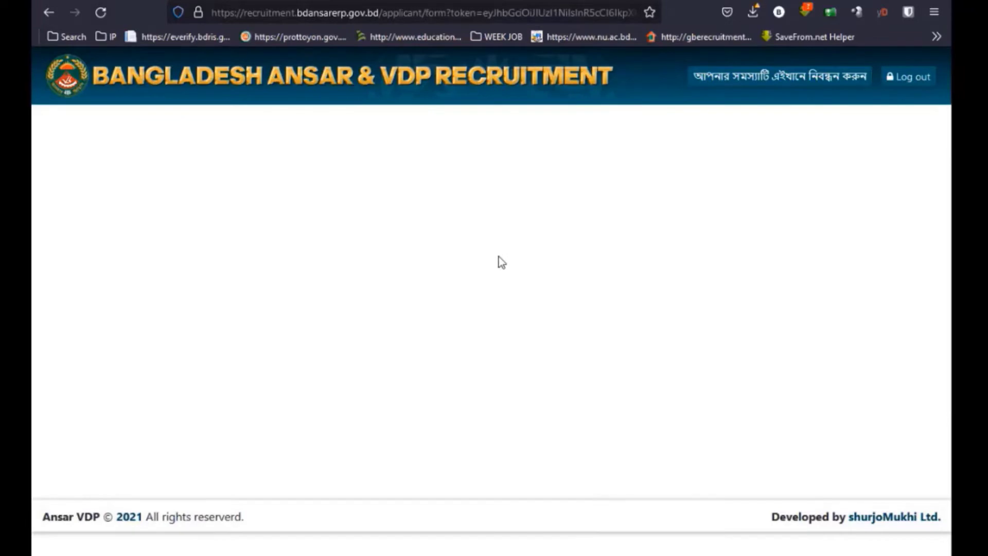
scroll(502, 262, "down", 3)
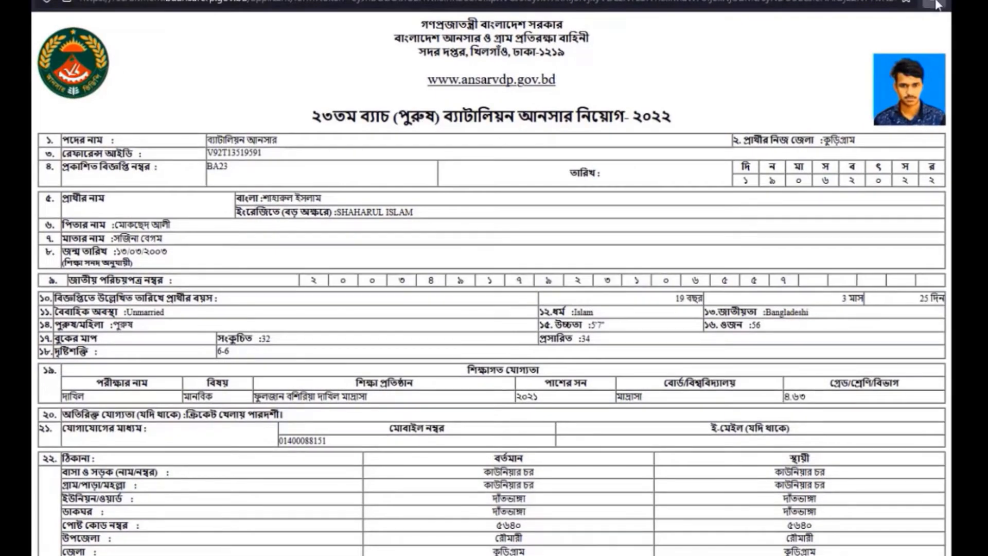
left_click(934, 5)
left_click(793, 253)
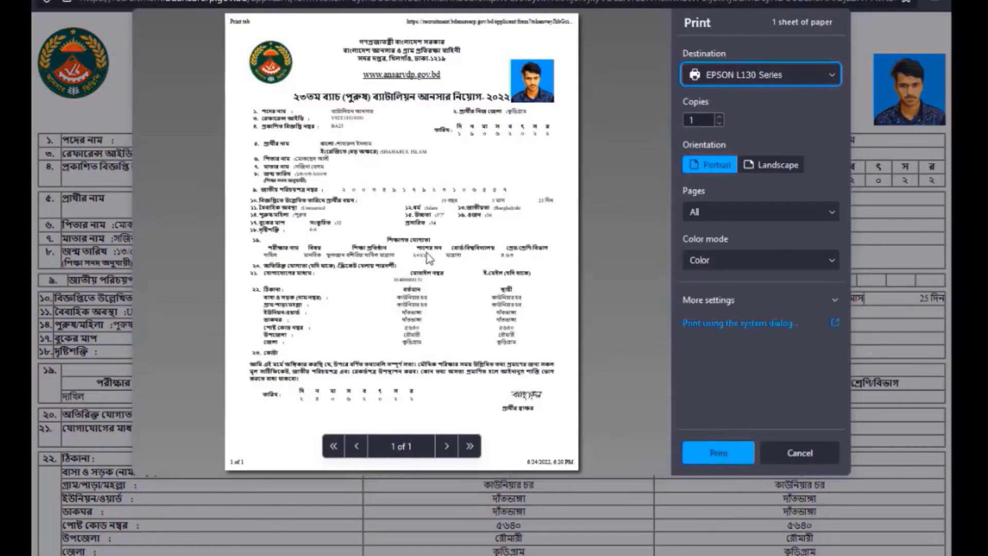
left_click(721, 454)
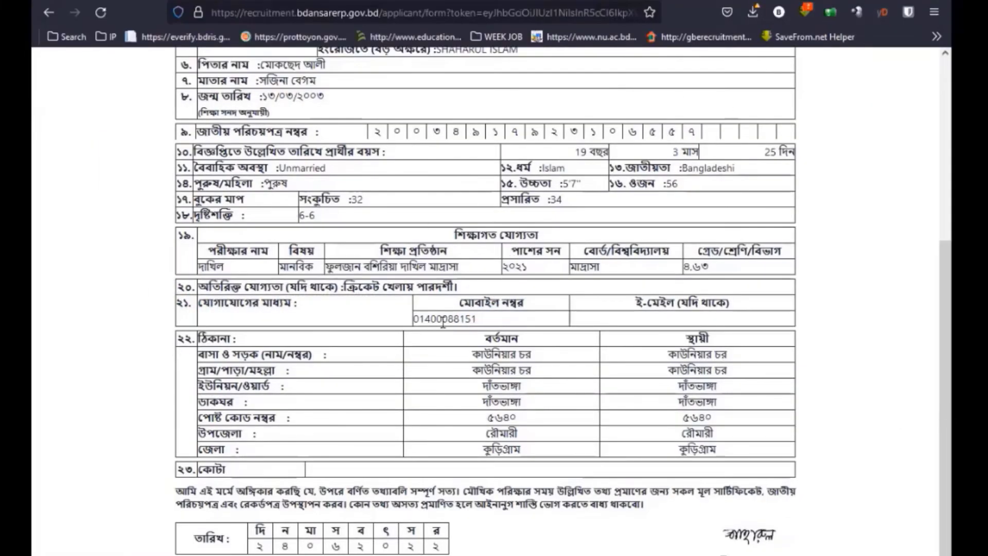
scroll(443, 323, "up", 7)
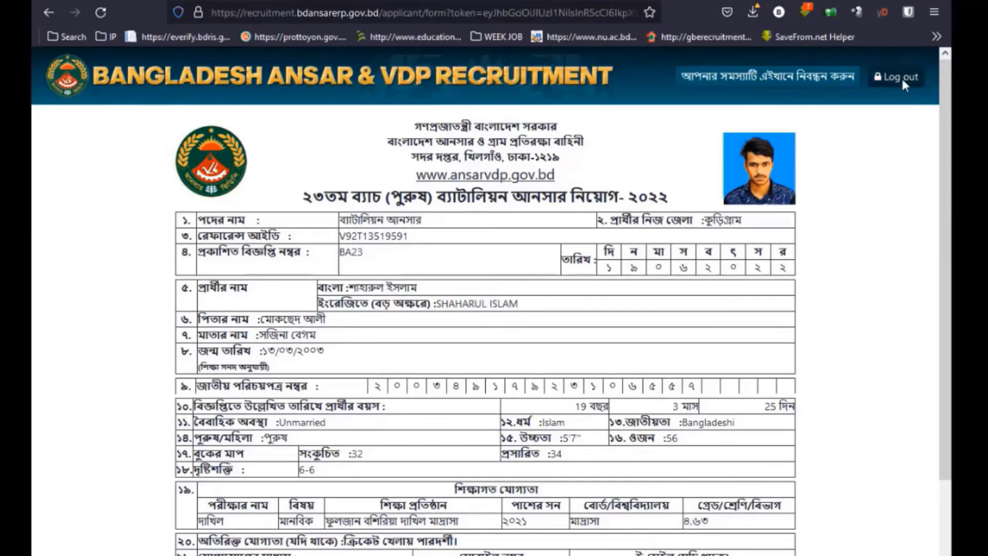